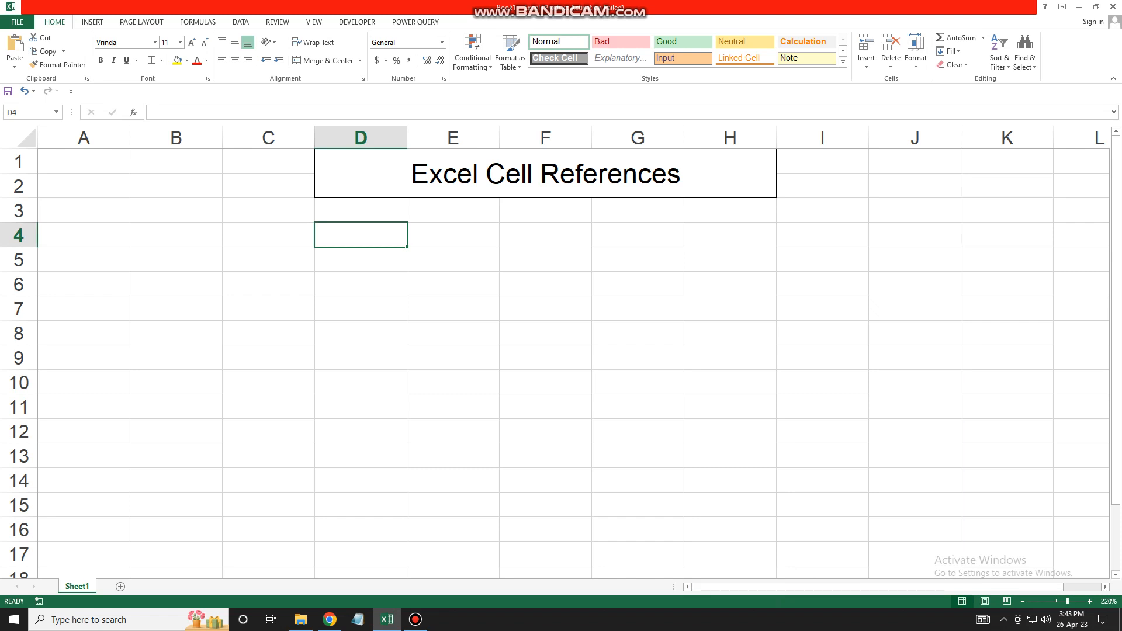
- Enter the labels Relative, Absolute and Mixed in cells D4, D5 and D6
key("Down")
key("Up")
key("shift+Right")
key("shift+Left")
type("Re")
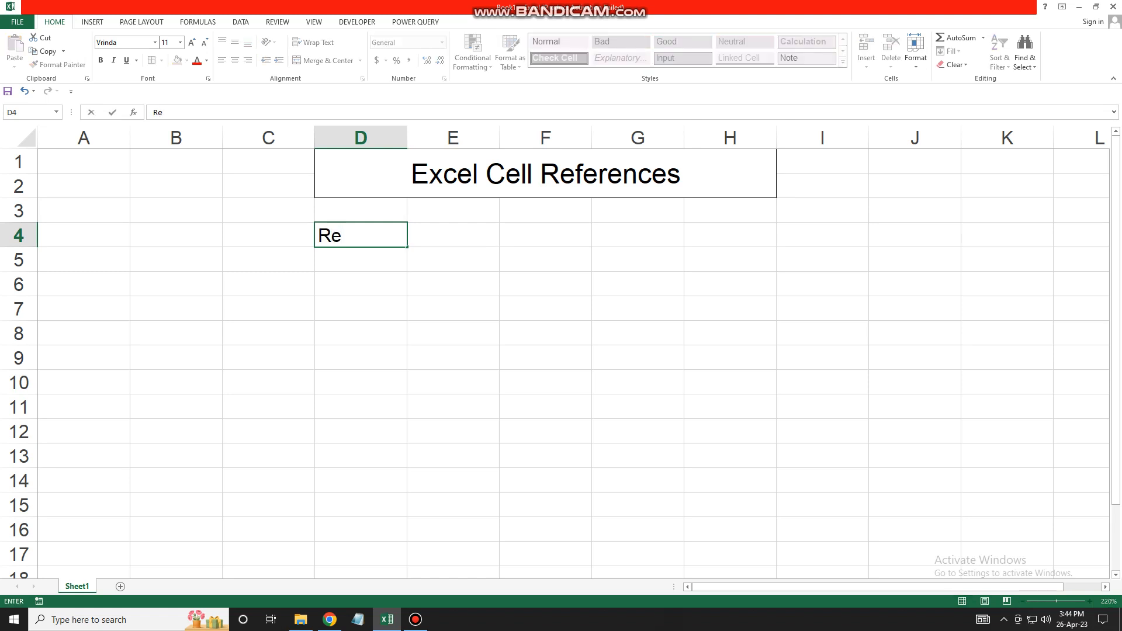
type("lative")
key("Return")
type("A")
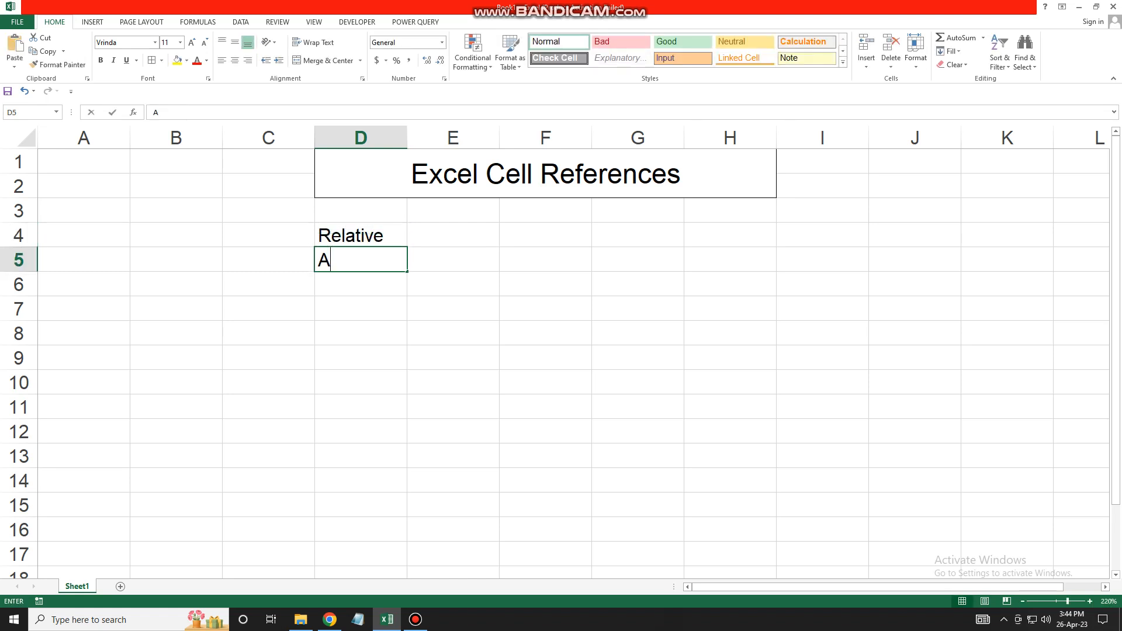
type("bsolute")
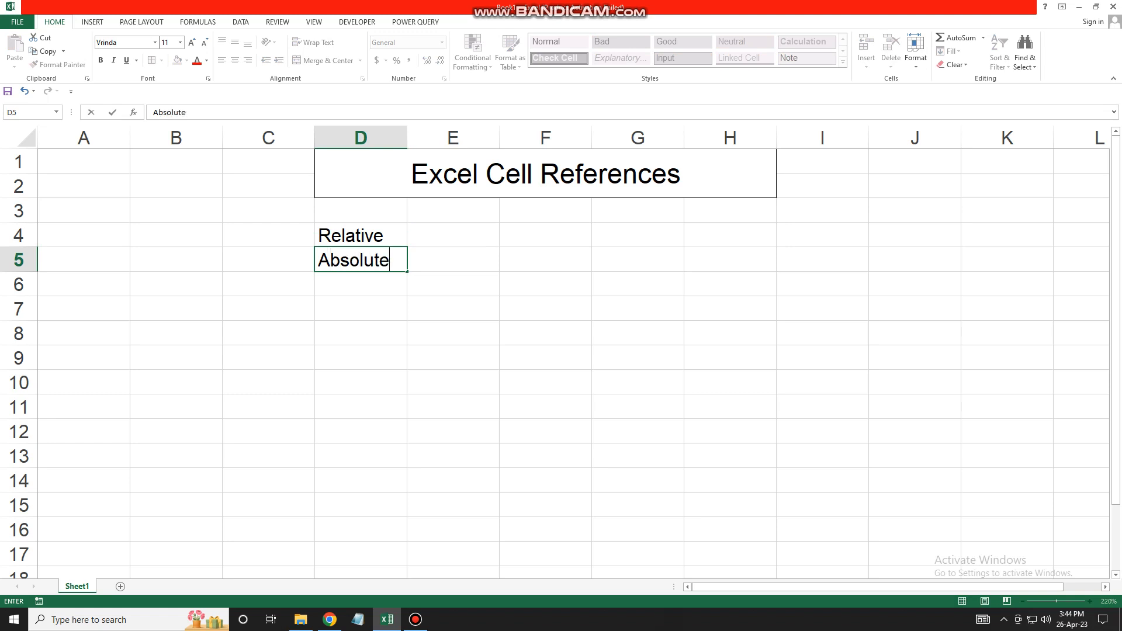
key("Return")
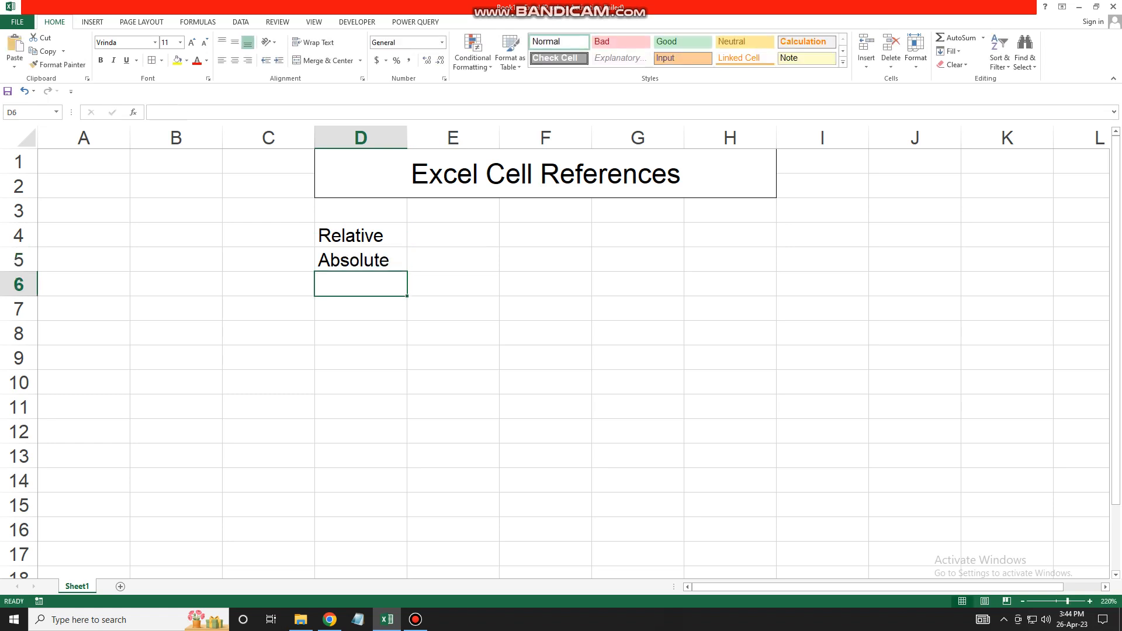
type("Mixed")
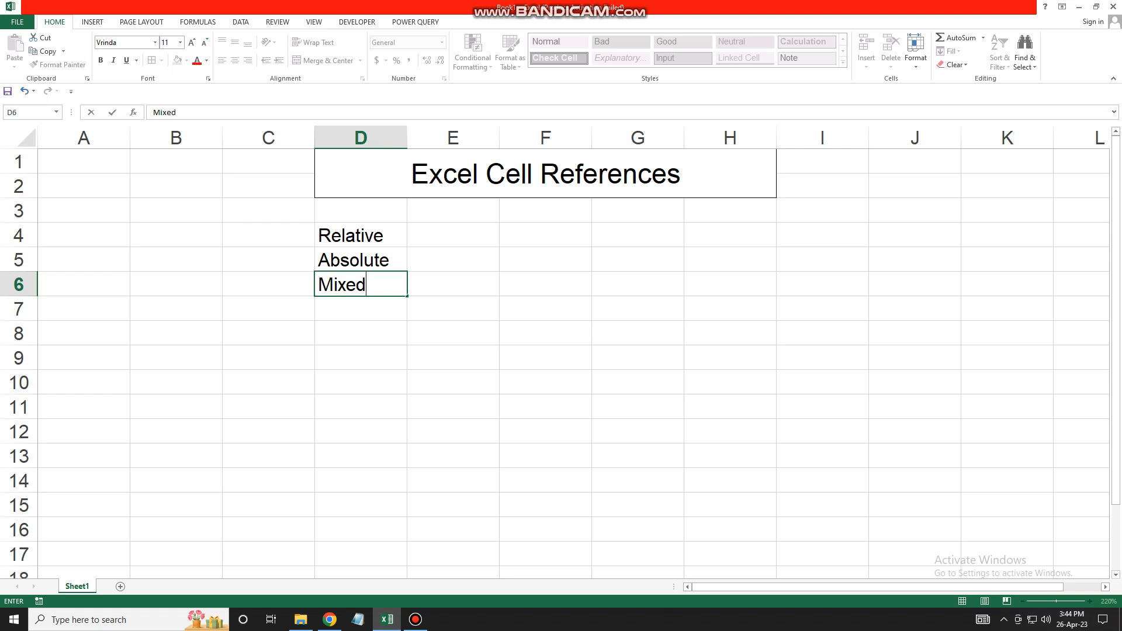
left_click(360, 358)
left_click_drag(361, 236, 361, 284)
left_click(453, 260)
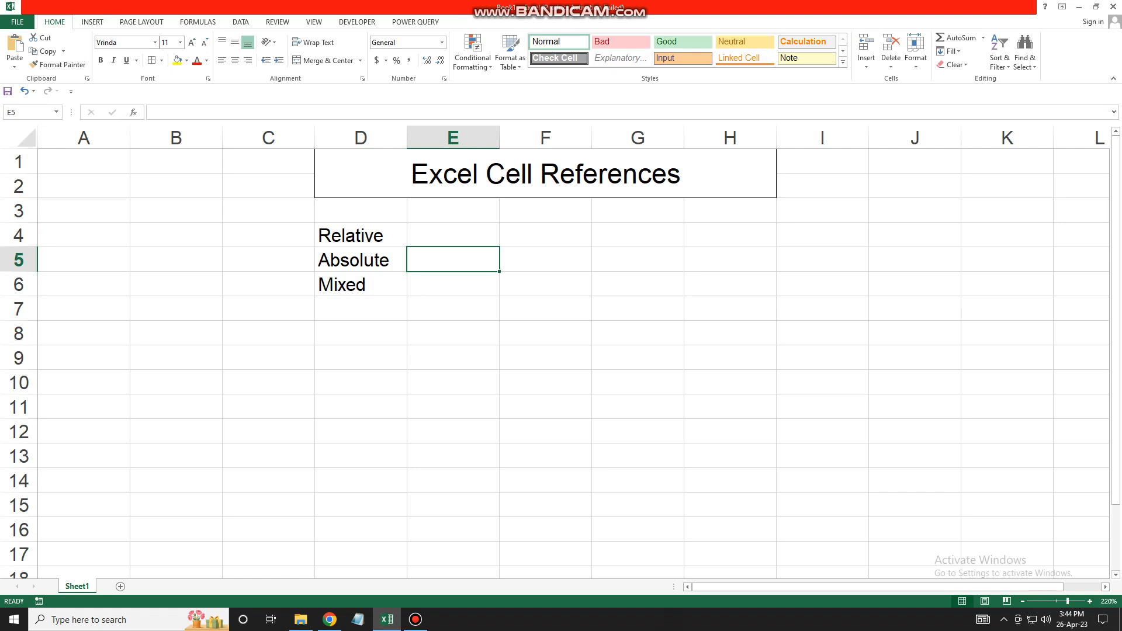
- Enter the relative example D4 in E4 and the absolute example $D$4 in E5
left_click(453, 235)
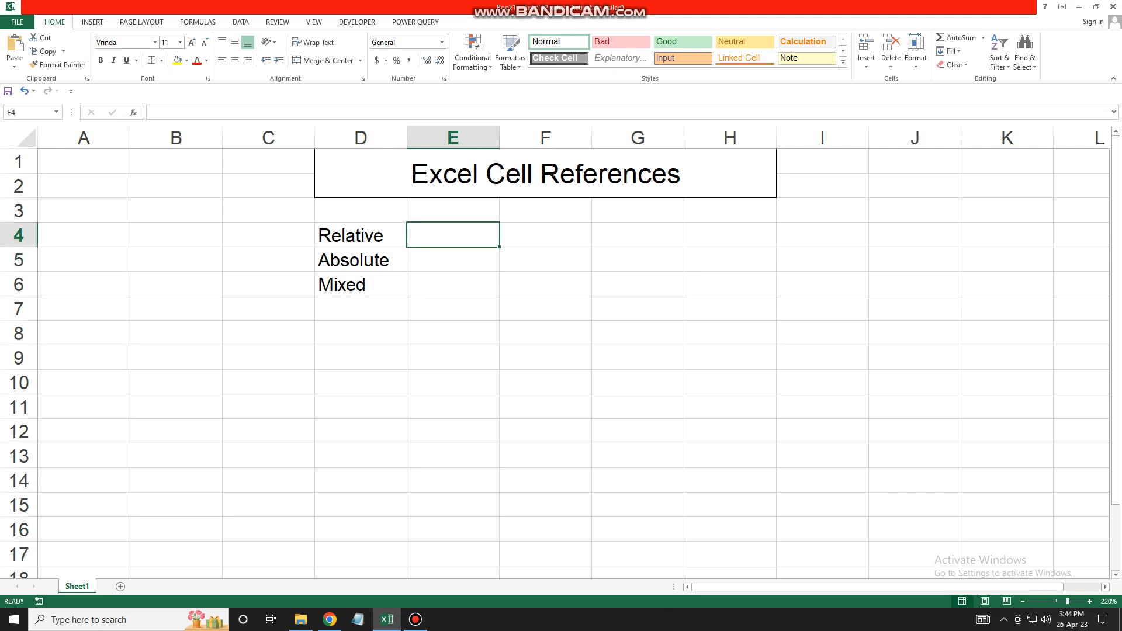
type("D4")
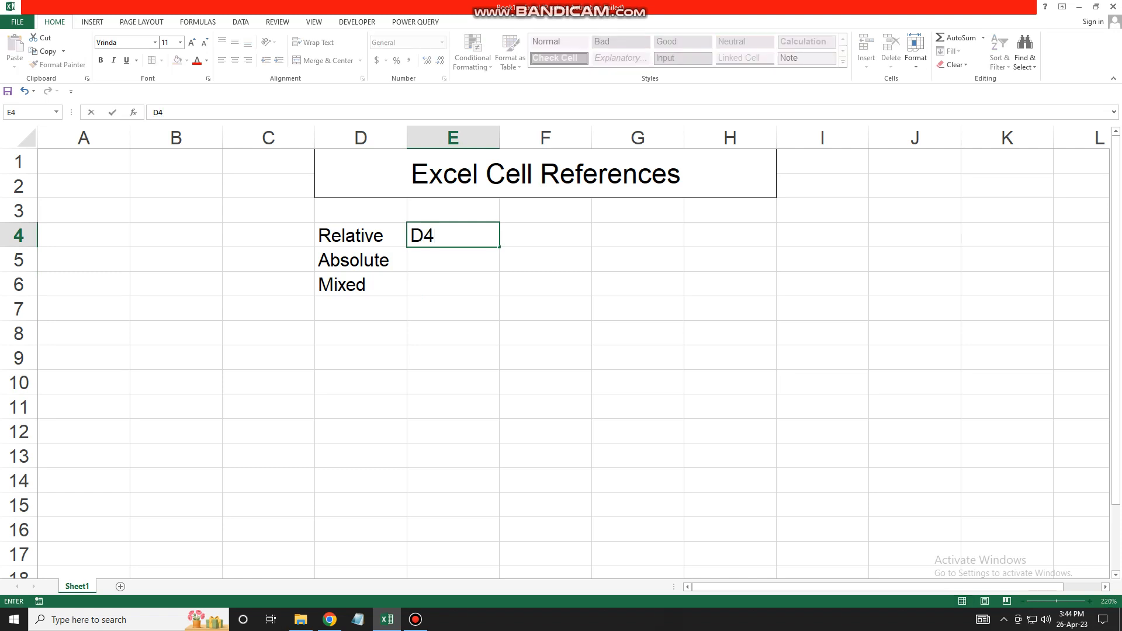
key("Return")
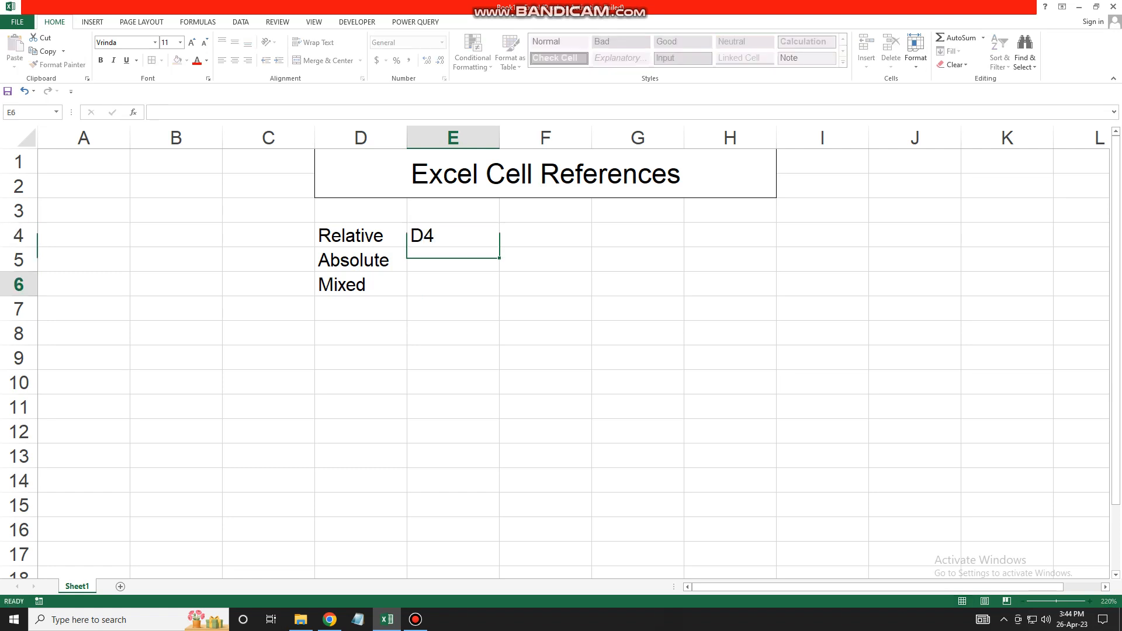
key("Up")
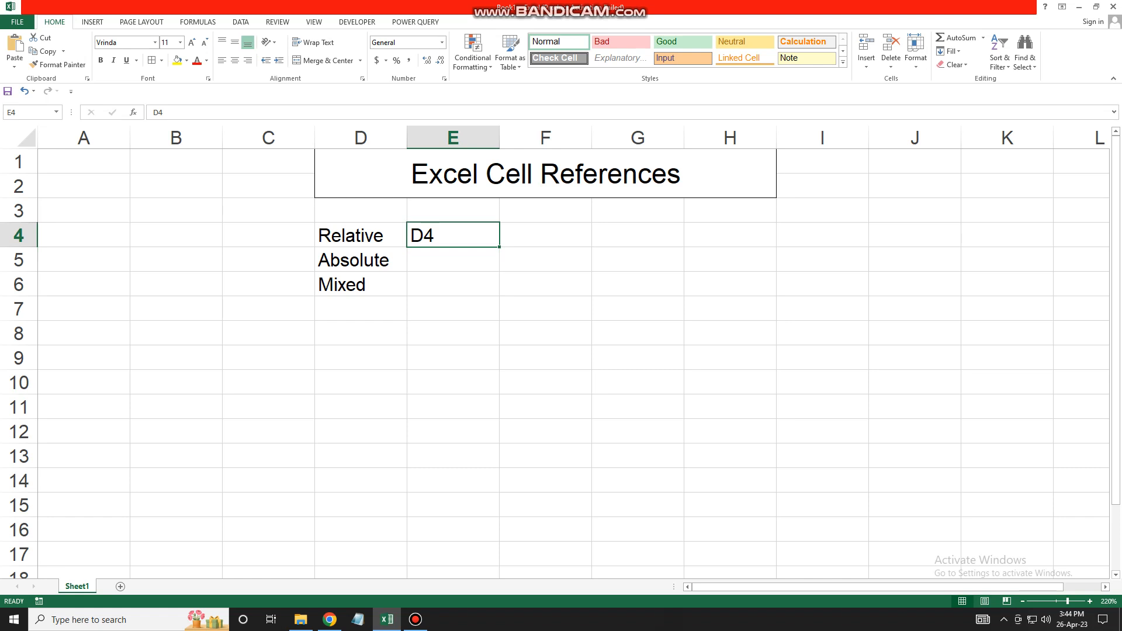
key("Down")
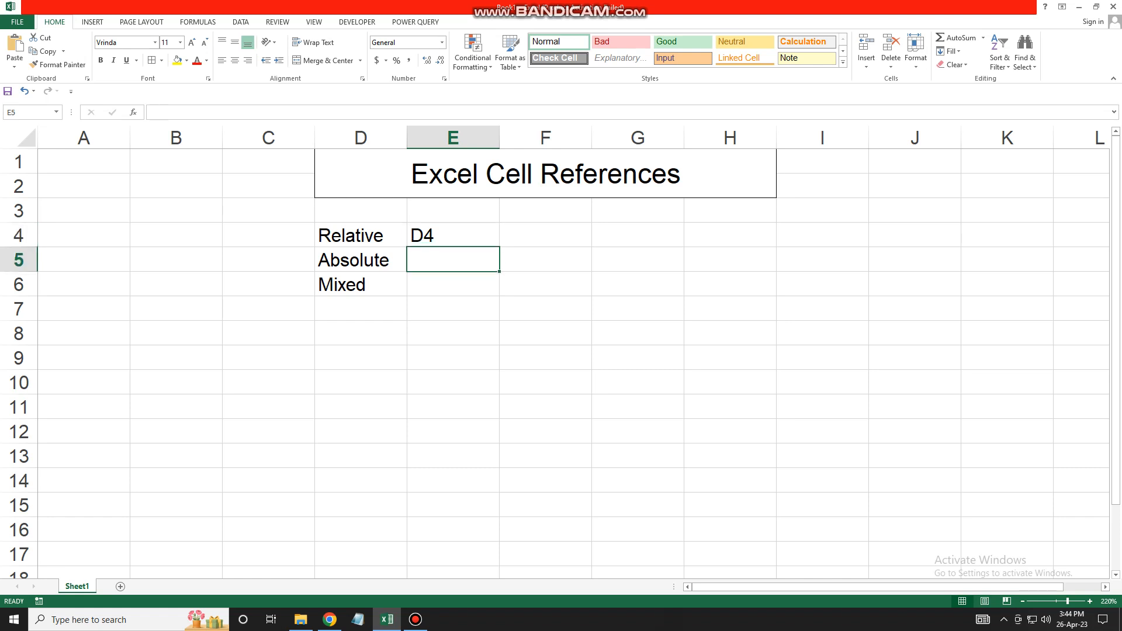
type("D4")
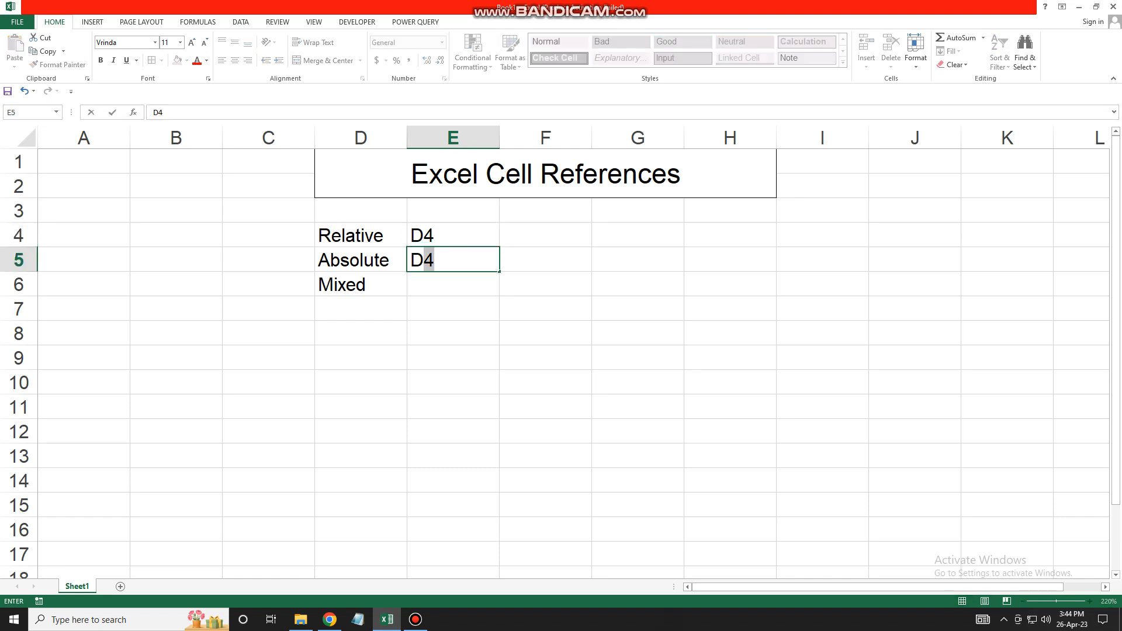
key("BackSpace")
key("BackSpace")
type("$d")
key("BackSpace")
type("D$4")
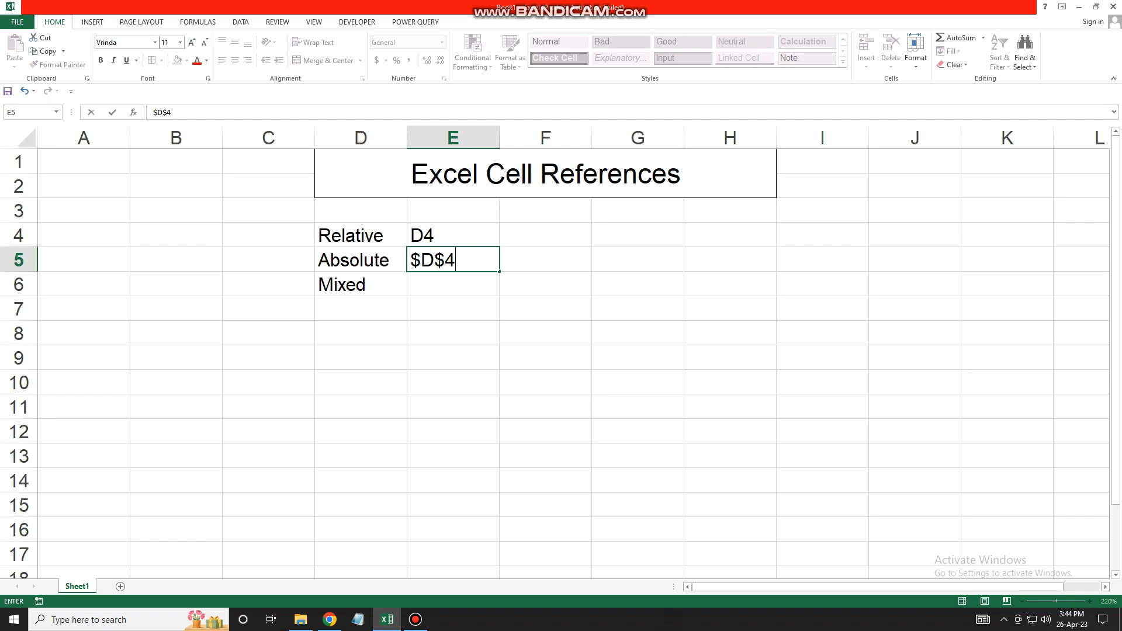
key("Return")
- Enter the mixed examples $D4/ D$4 in E6
key("Up")
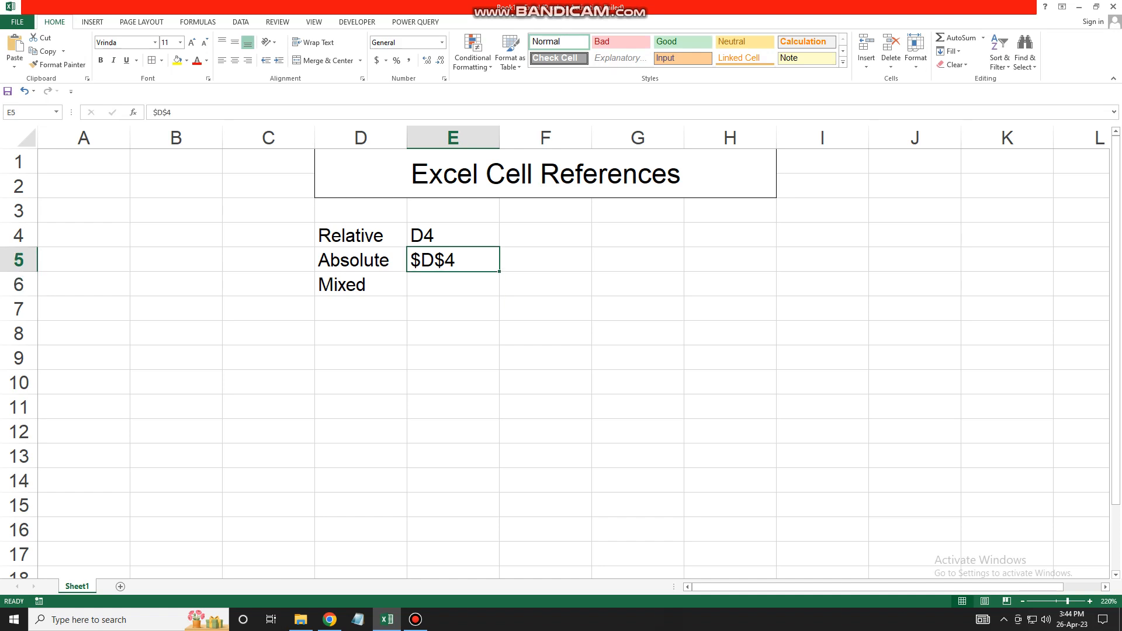
key("Down")
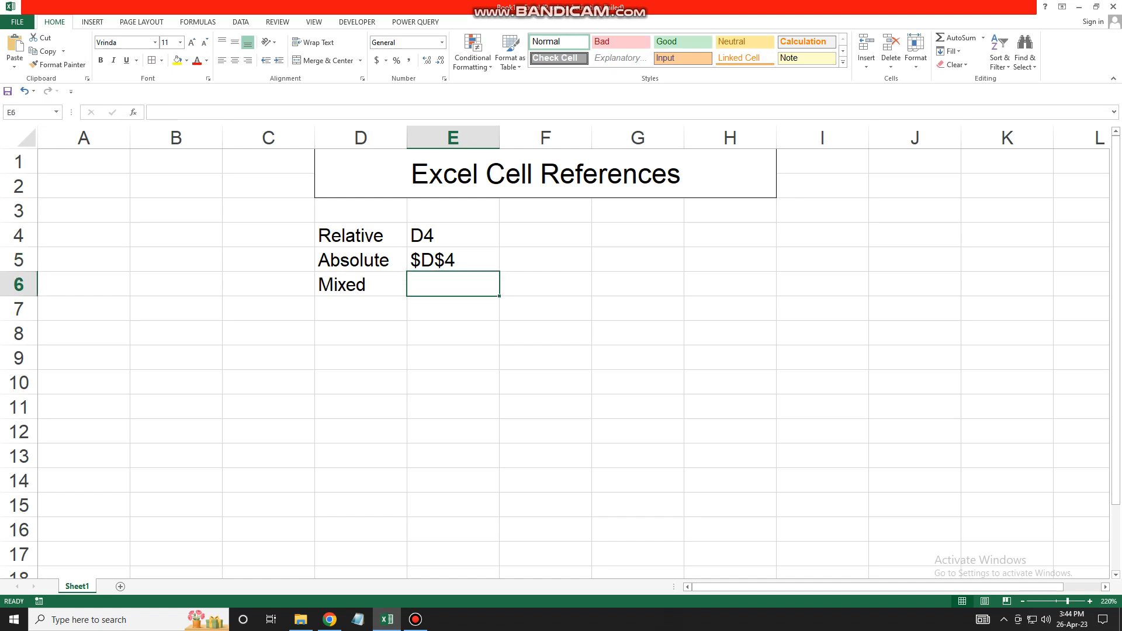
type("$")
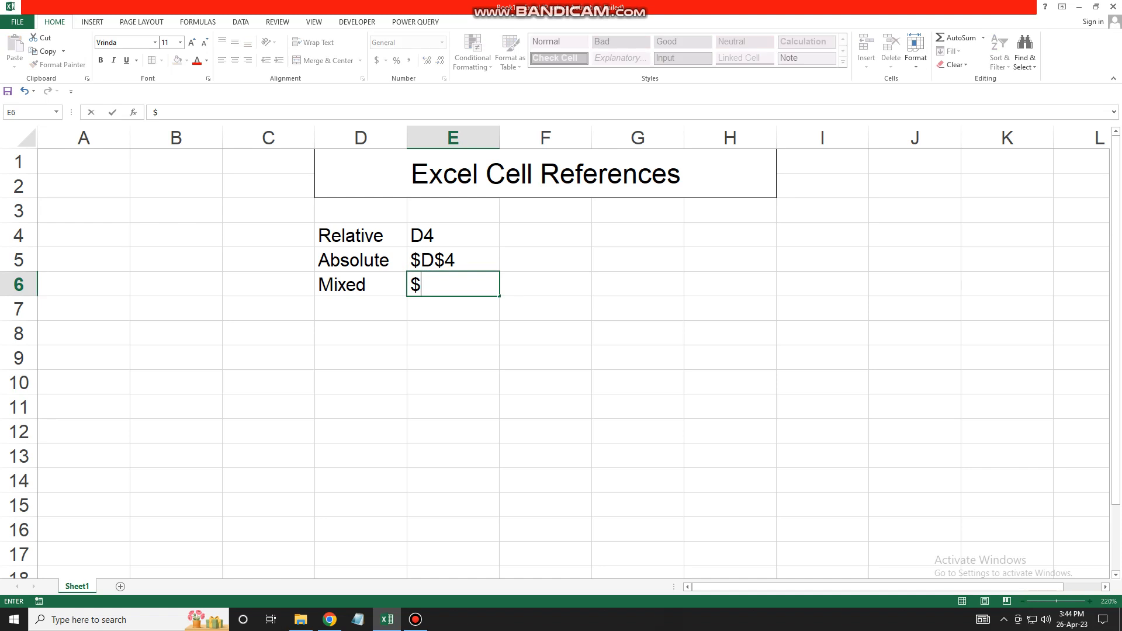
type("D4/ D$4")
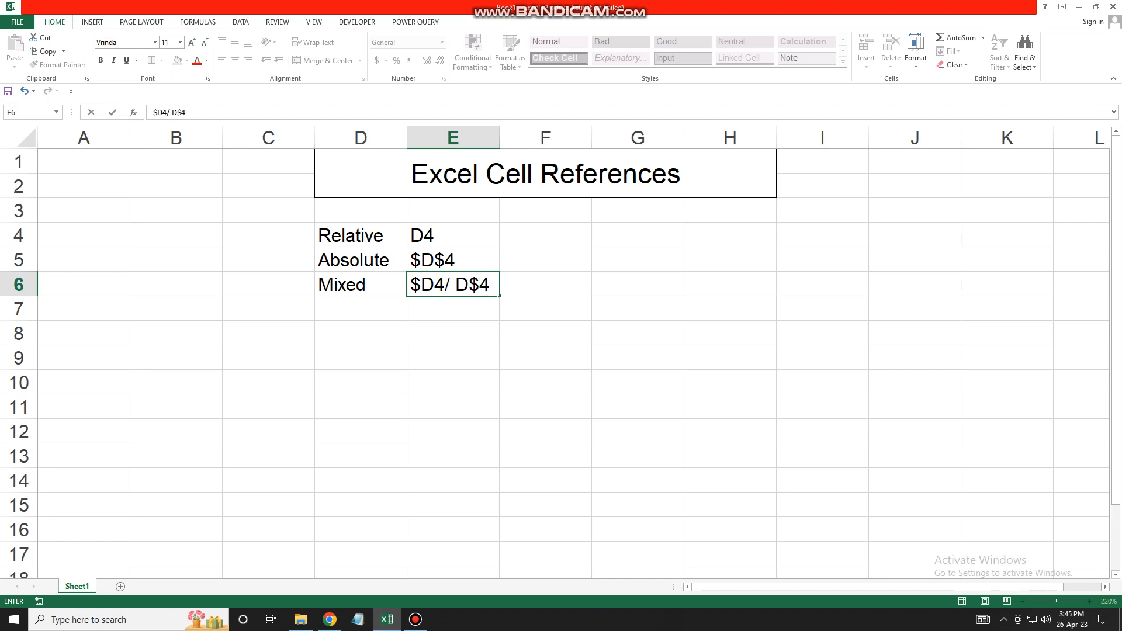
key("Return")
key("Up")
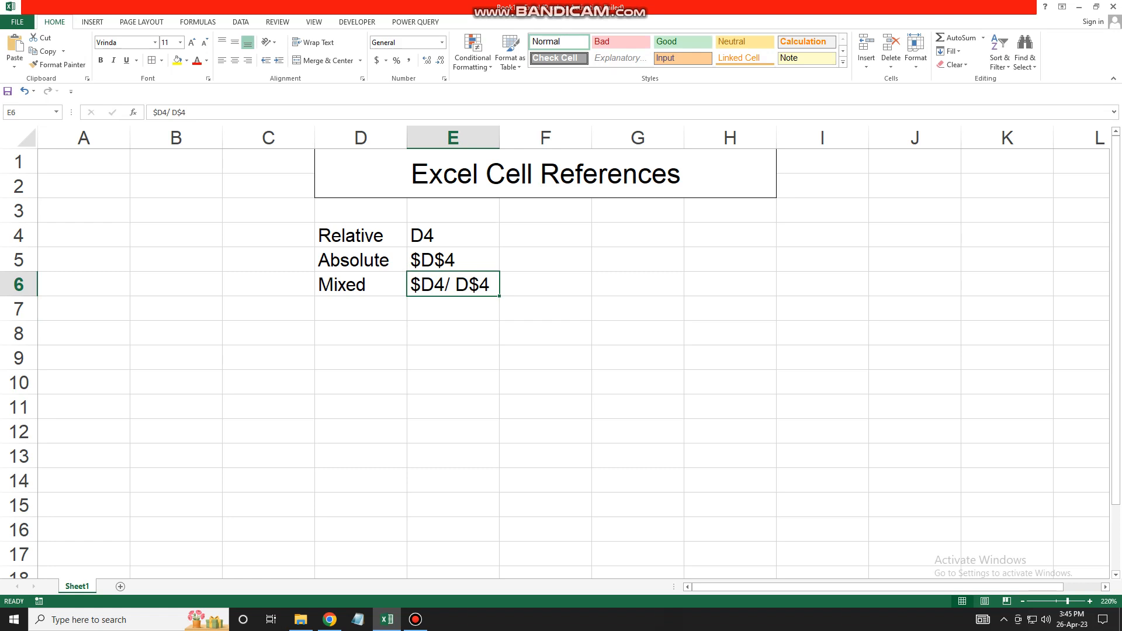
- Fill F4:G9 at once with =RANDBETWEEN(45,78) using Ctrl+Enter
left_click(638, 235)
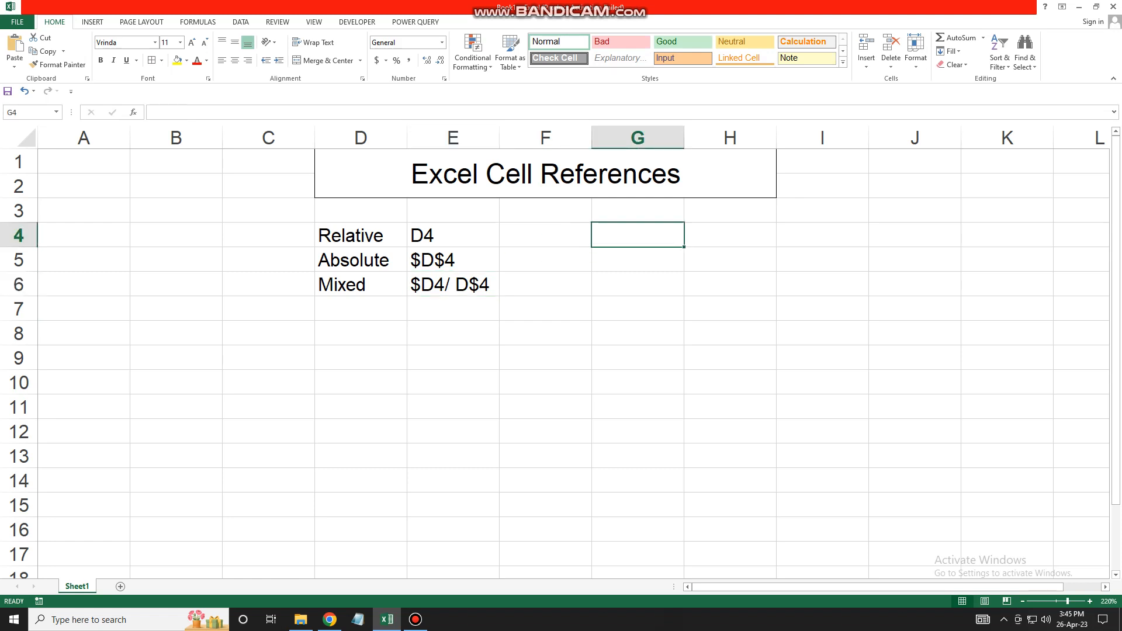
left_click_drag(545, 235, 638, 357)
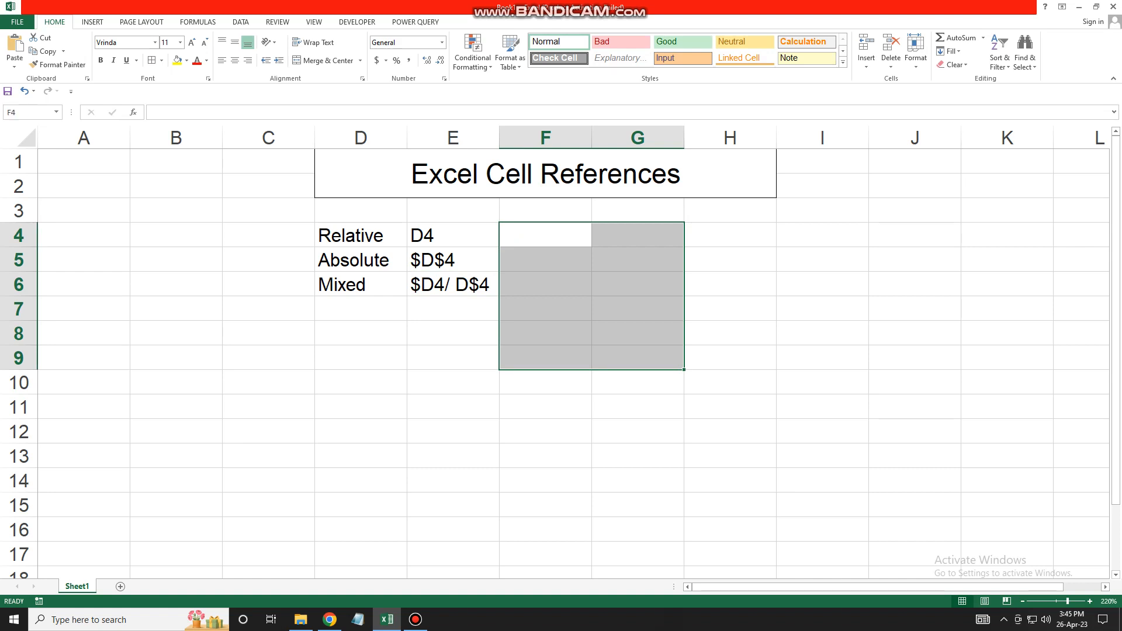
left_click_drag(545, 234, 637, 358)
left_click(153, 112)
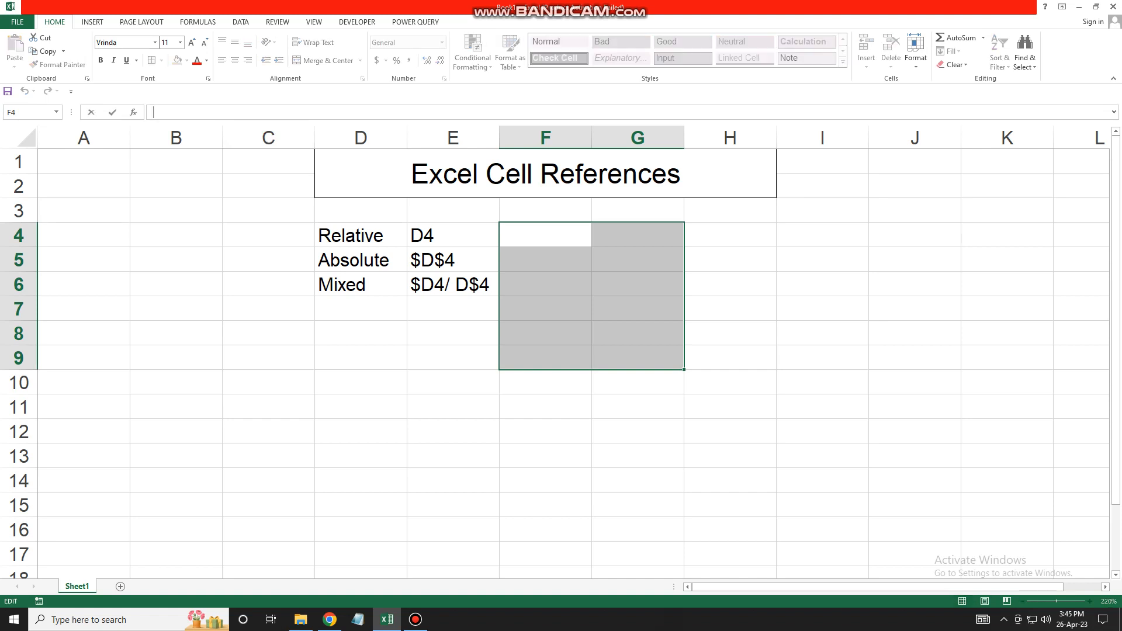
type("=")
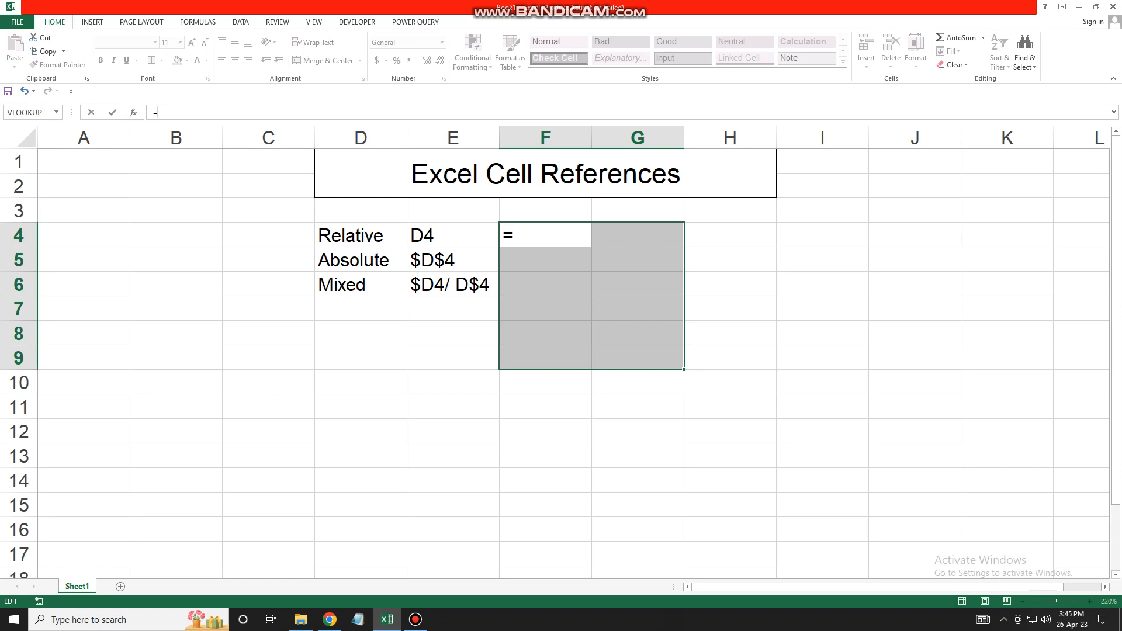
type("ra")
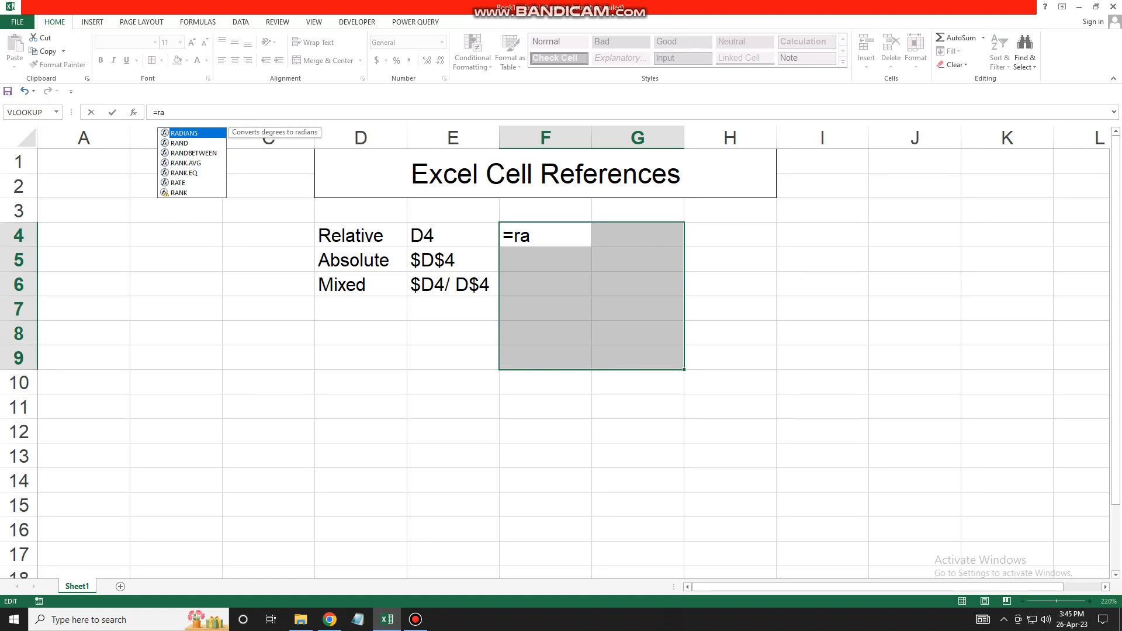
key("Down")
key("Down")
key("Tab")
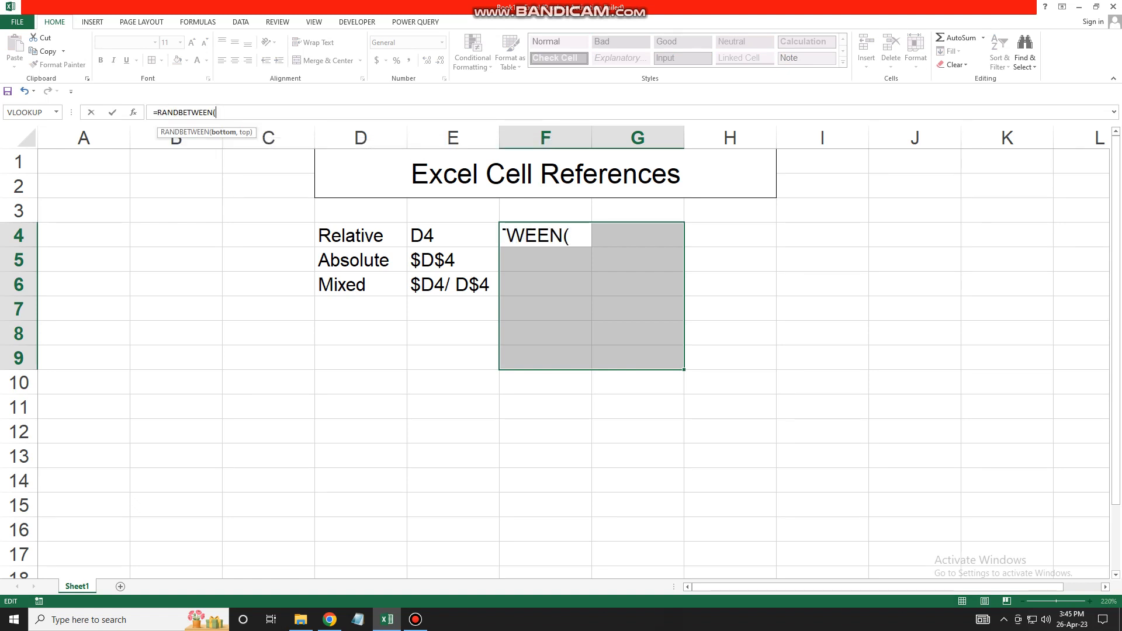
type("45,78")
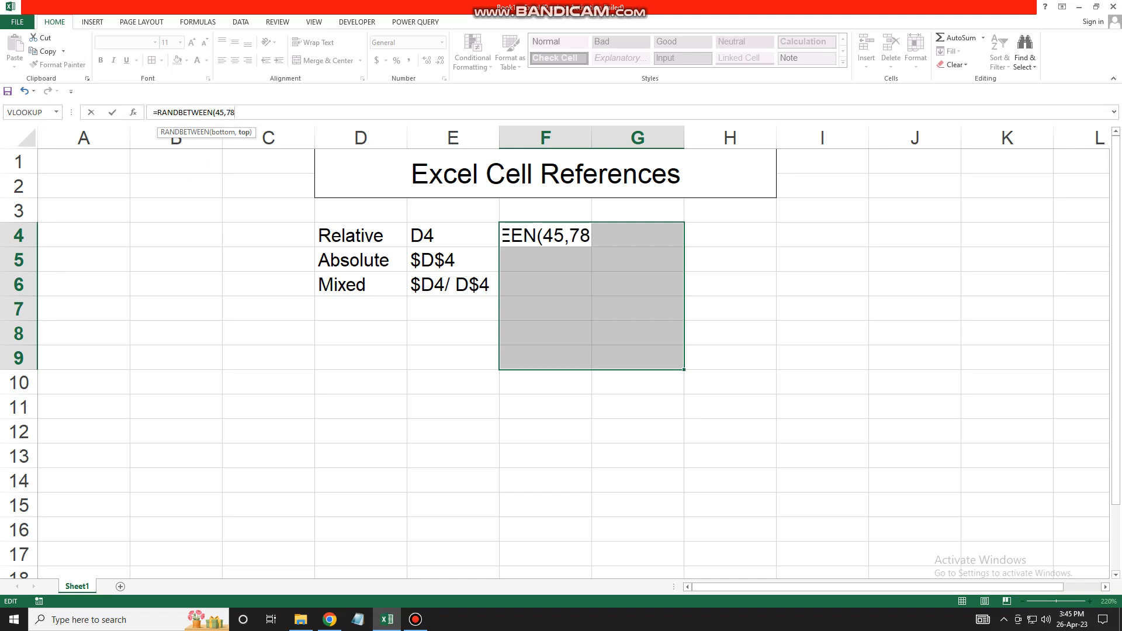
type(")")
key("ctrl+Return")
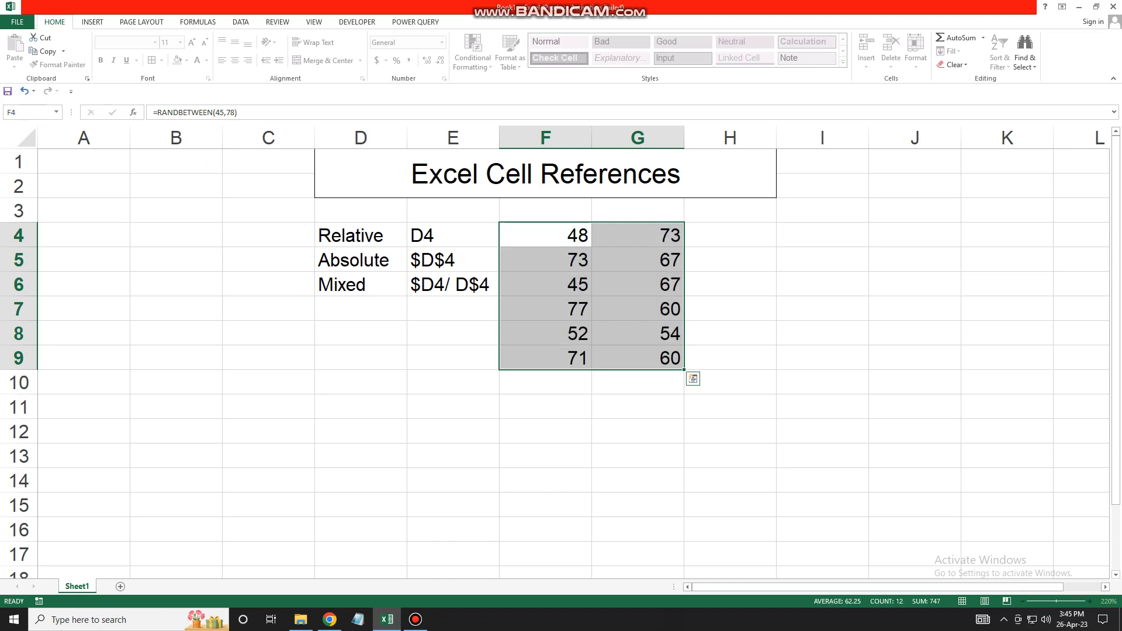
- Convert the random numbers in F4:G9 to fixed values with Paste Values
key("ctrl+c")
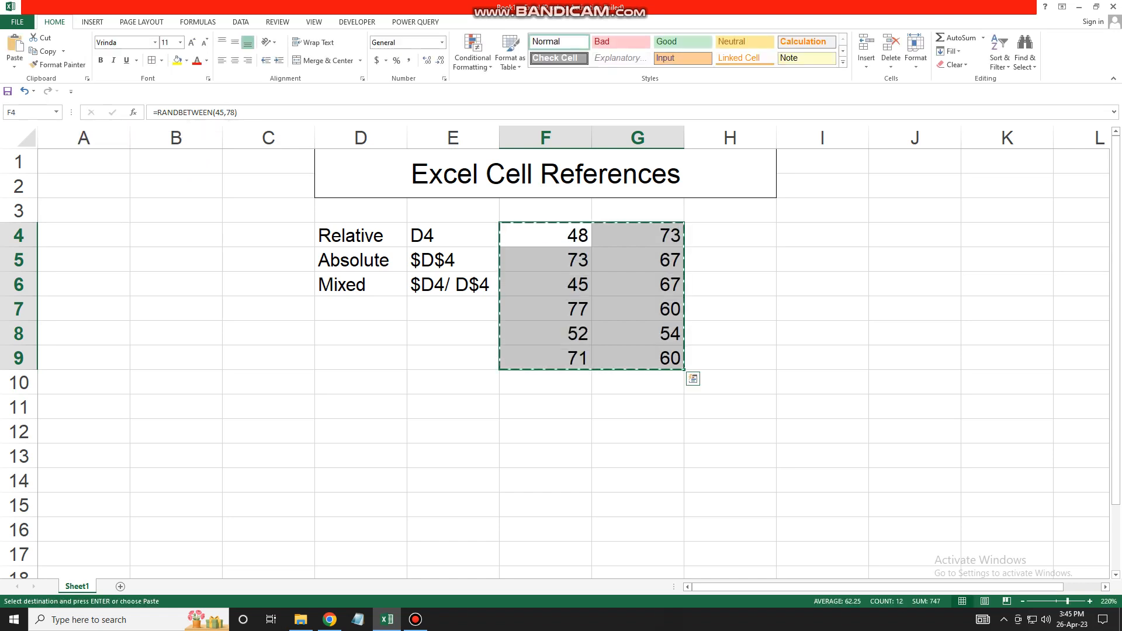
left_click(14, 65)
left_click(12, 136)
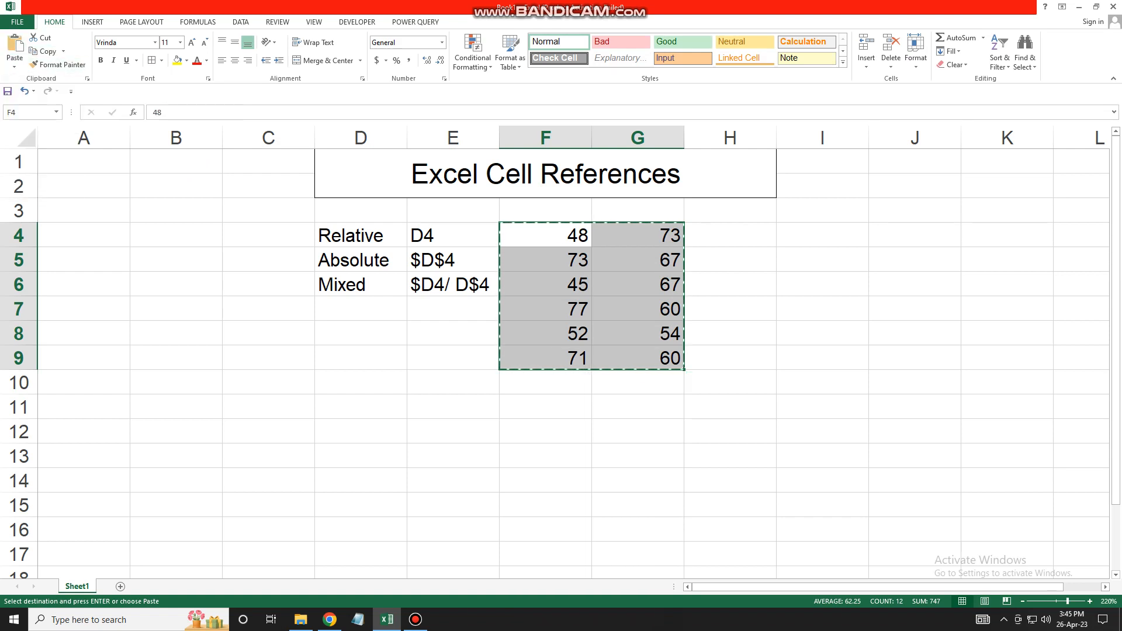
key("Escape")
left_click(545, 235)
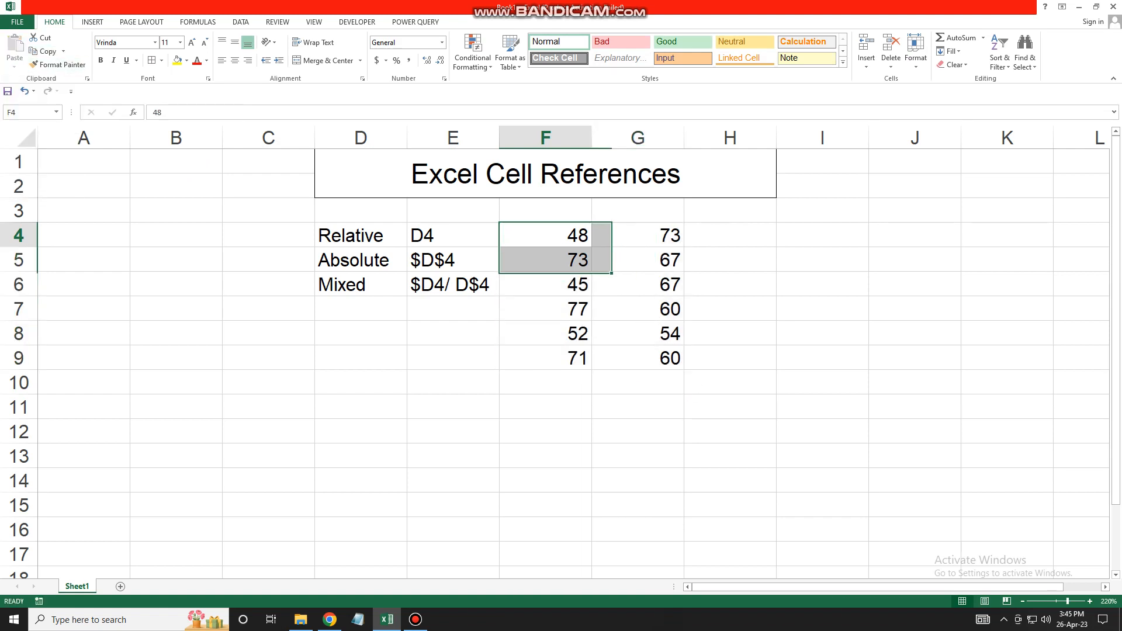
left_click_drag(545, 235, 730, 260)
left_click(730, 260)
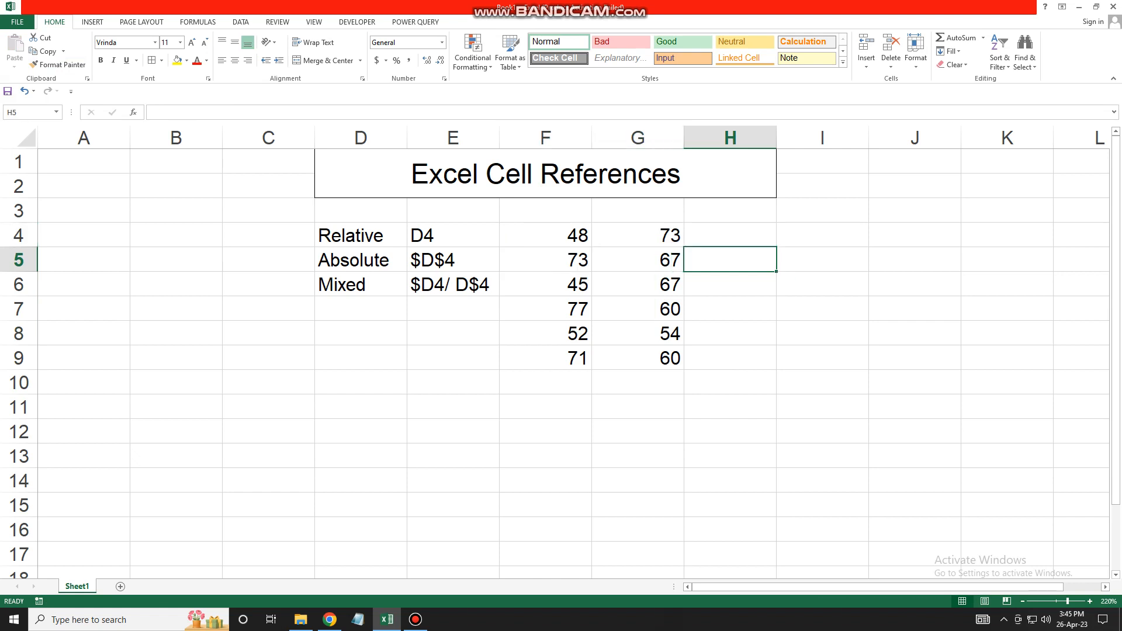
left_click(545, 235)
left_click(729, 236)
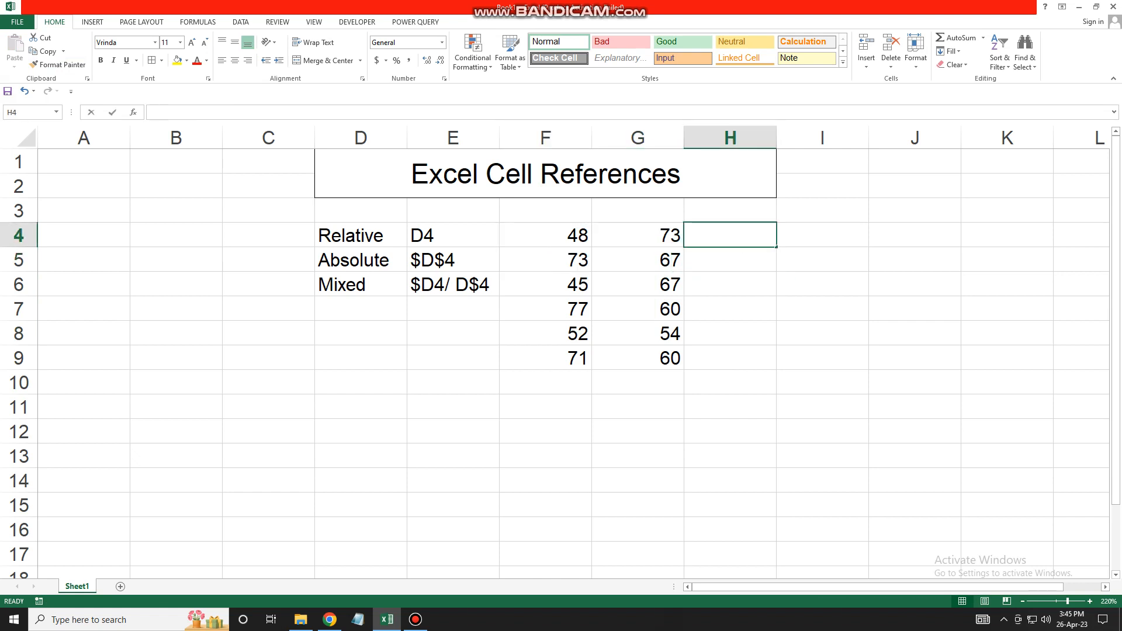
- Enter =F4+G4 in H4 and fill it down to H9
type("=")
left_click(546, 236)
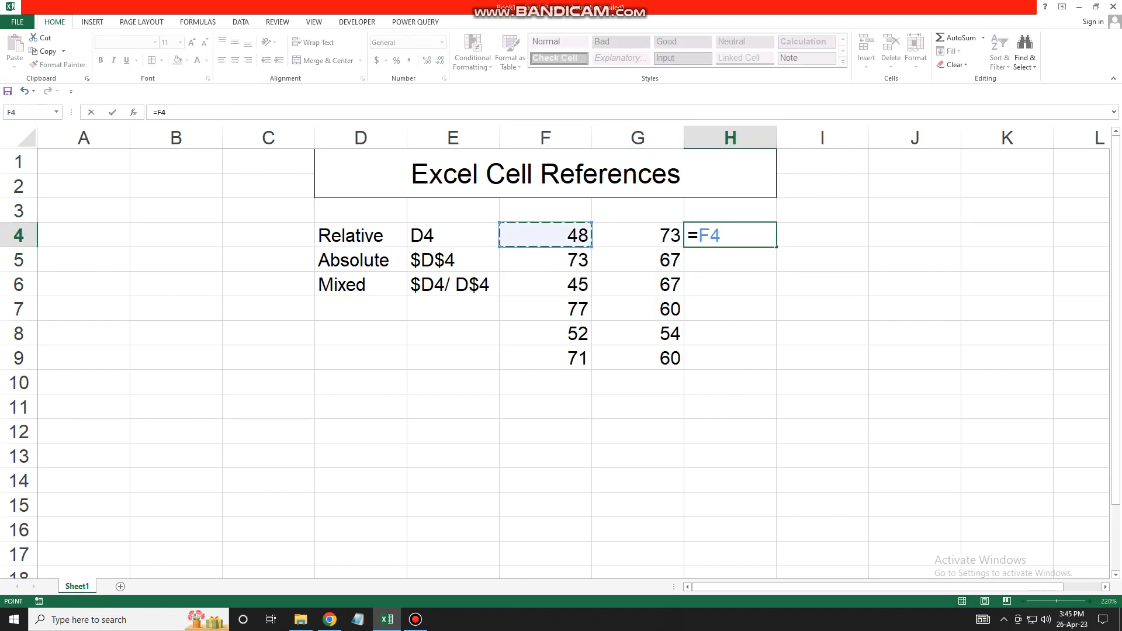
type("+")
left_click(637, 236)
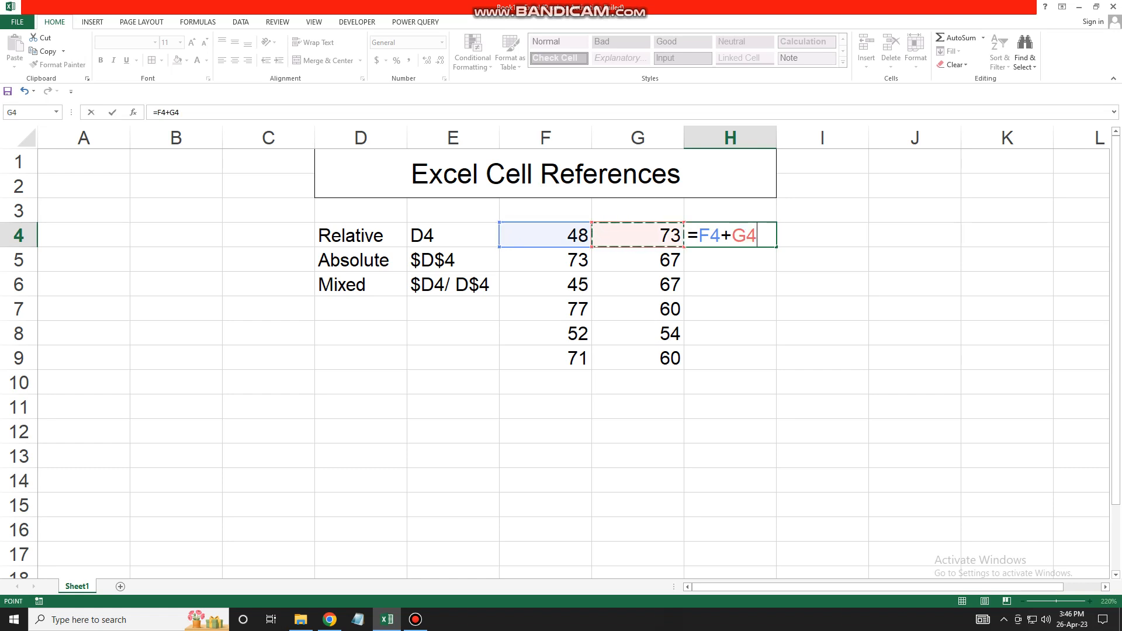
key("Return")
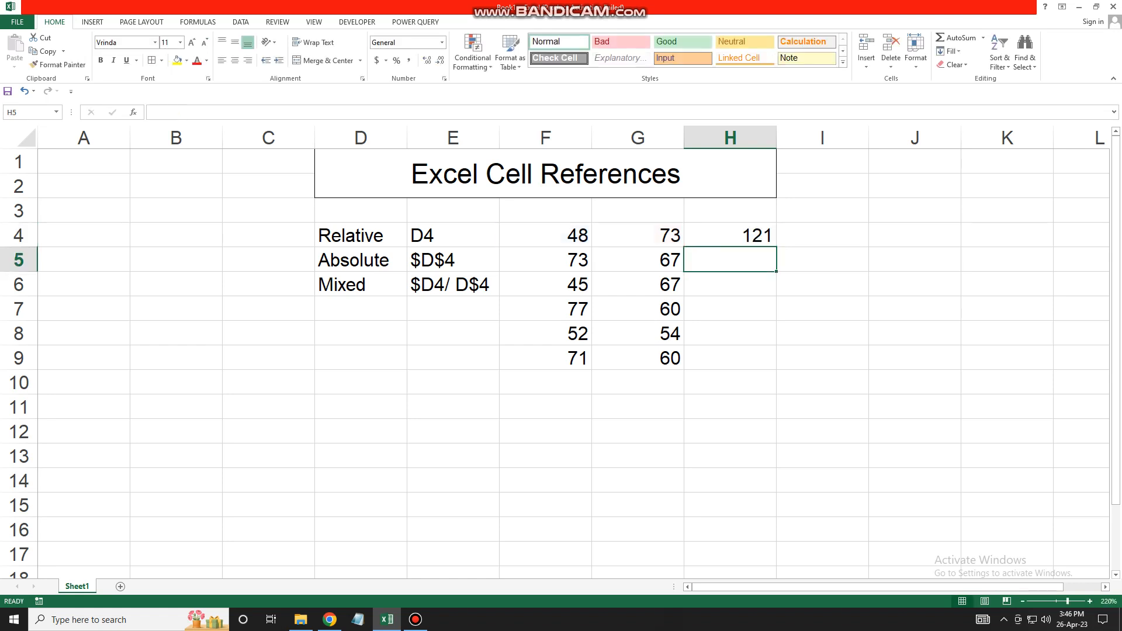
key("Up")
left_click_drag(776, 247, 776, 370)
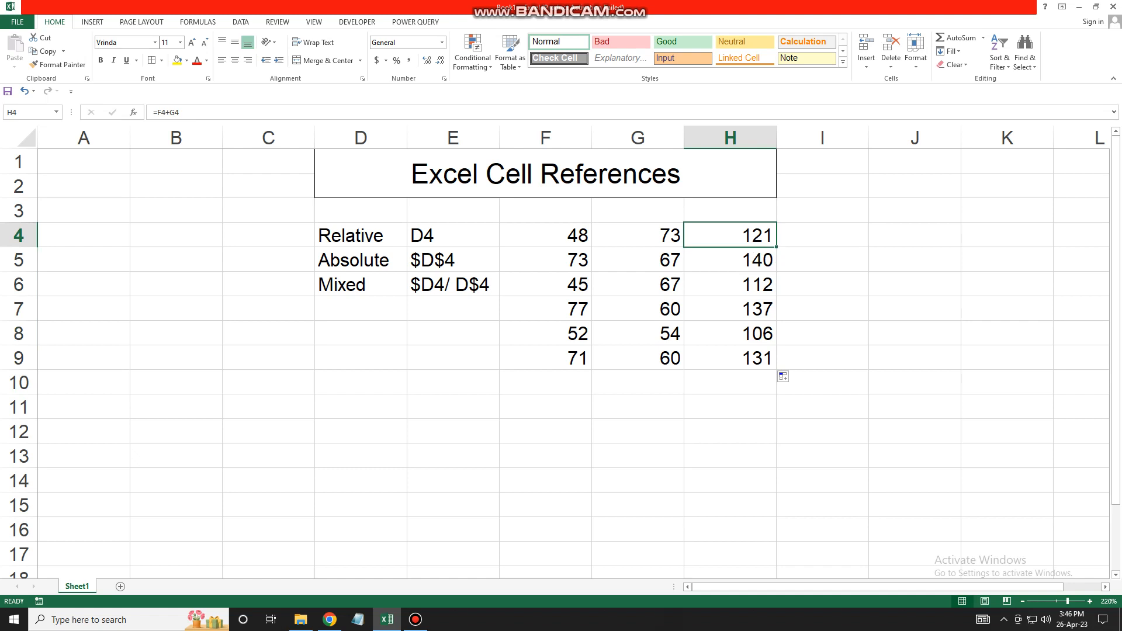
- Inspect the formulas in H4, H5 and H6 to see the references shift per row
double_click(746, 235)
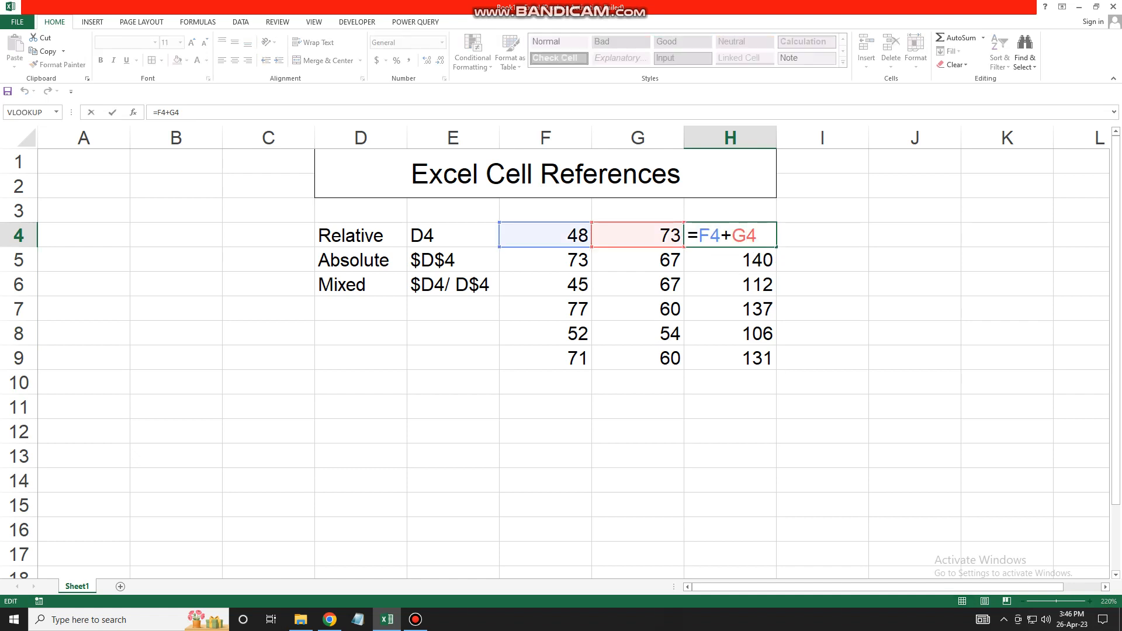
key("Return")
double_click(746, 260)
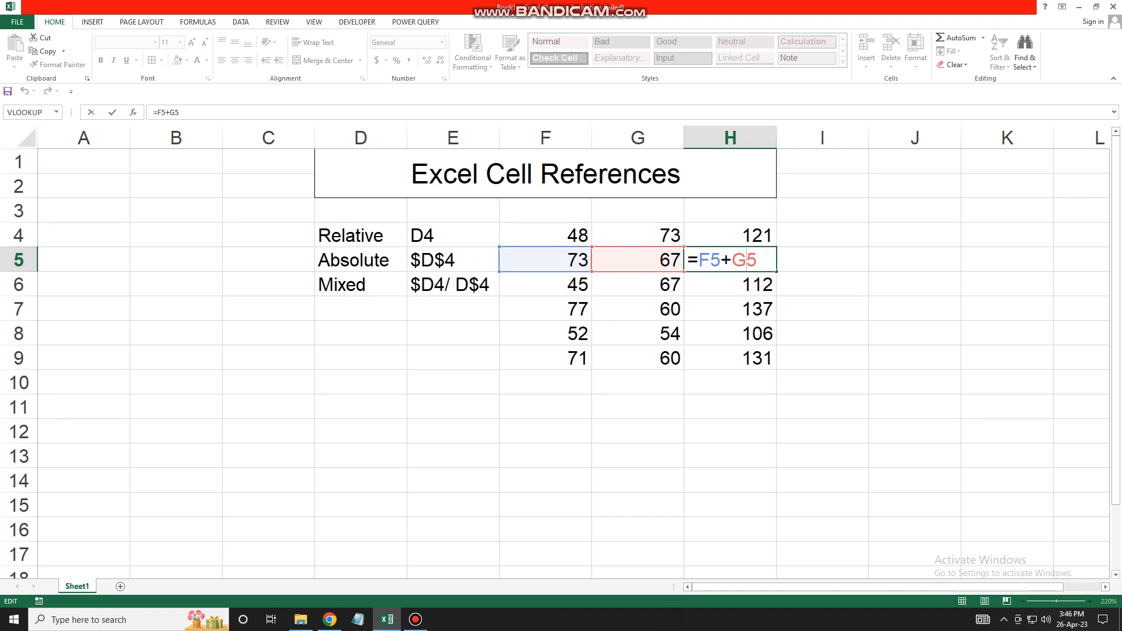
key("Return")
key("F2")
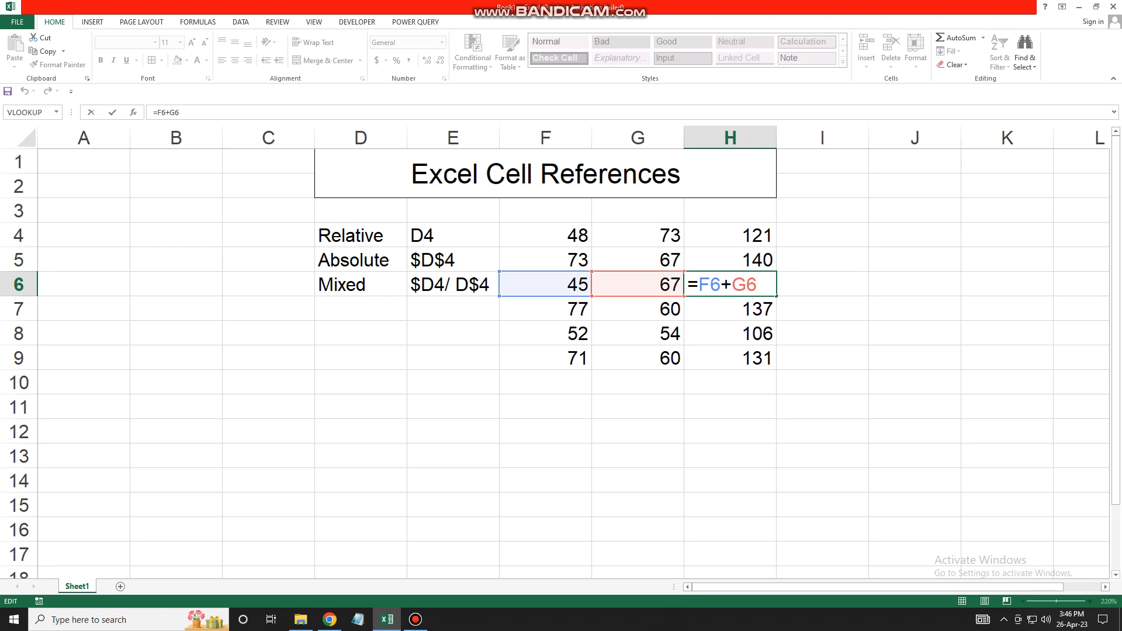
key("Return")
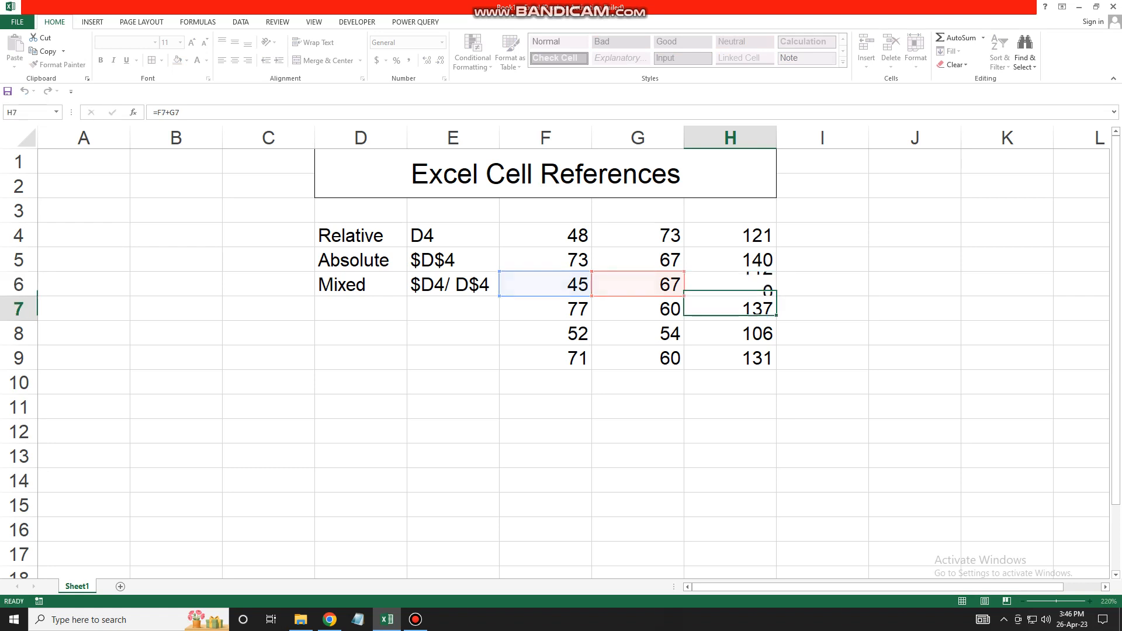
key("ctrl+Up")
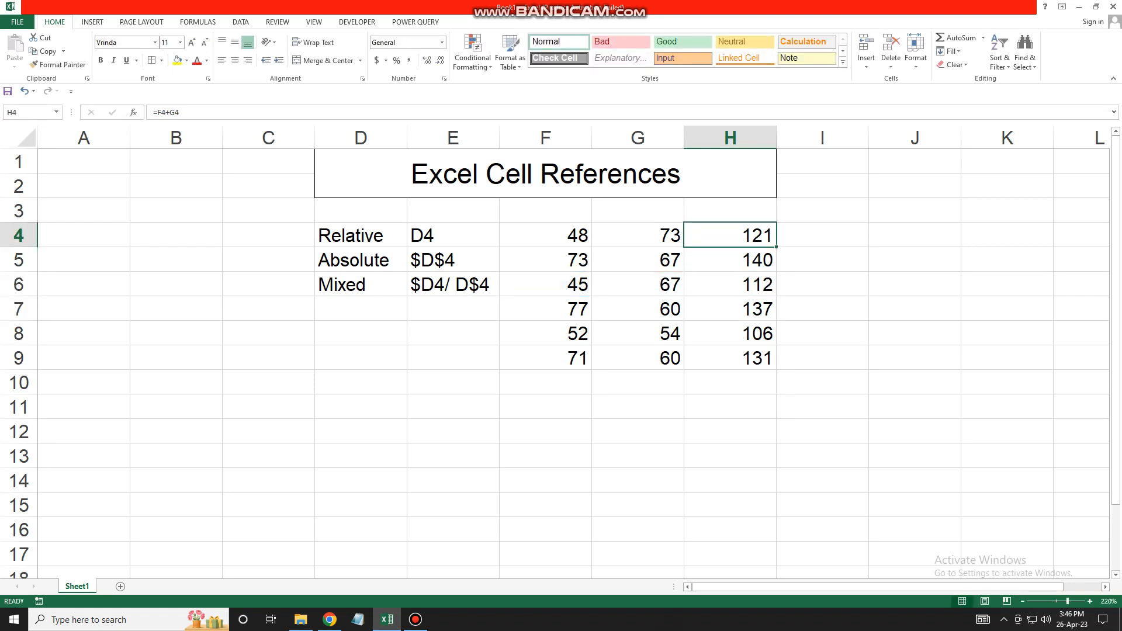
- Edit H4's formula into =$F$4+$G$4 by making both references absolute with F4
key("F2")
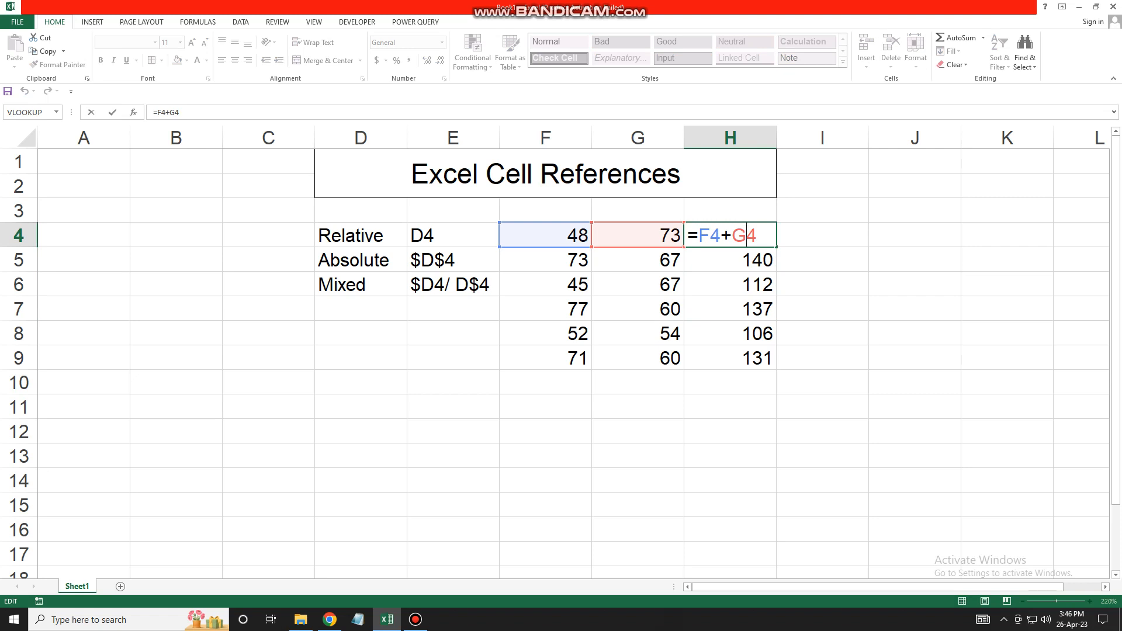
key("Left")
key("shift+Left")
key("shift+Left")
key("shift+Left")
key("shift+Left")
key("shift+Left")
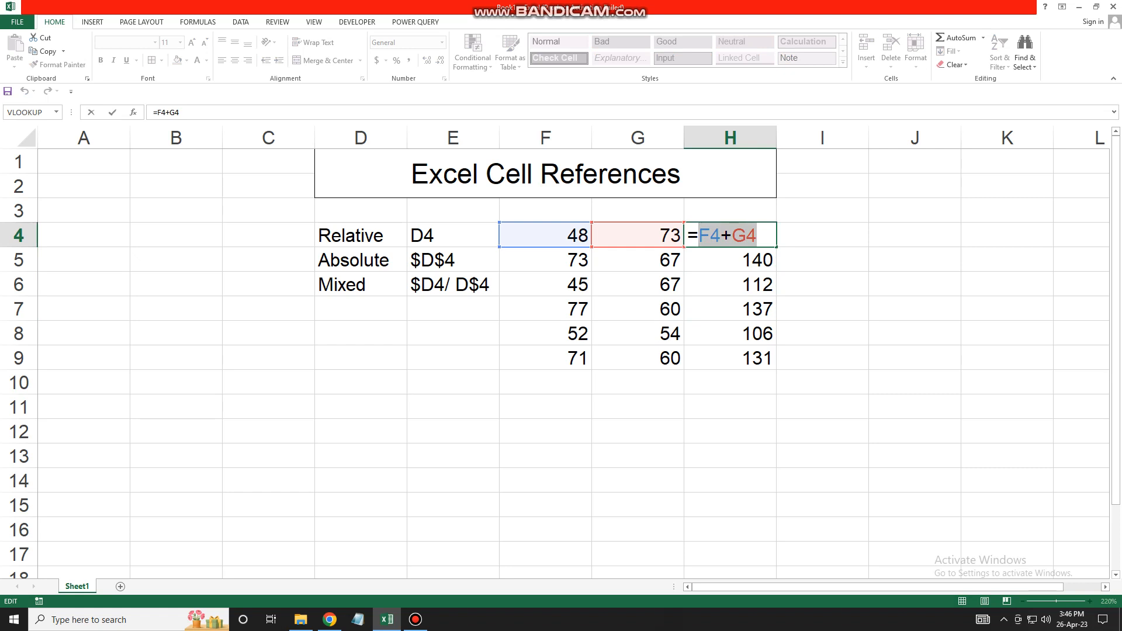
key("F4")
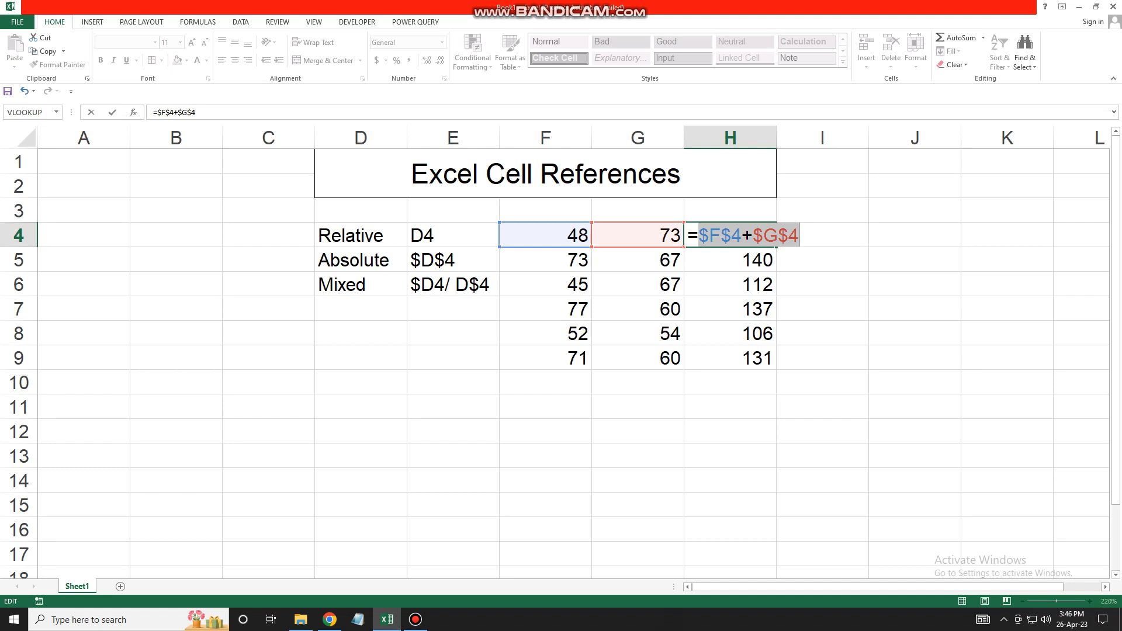
key("Return")
key("Up")
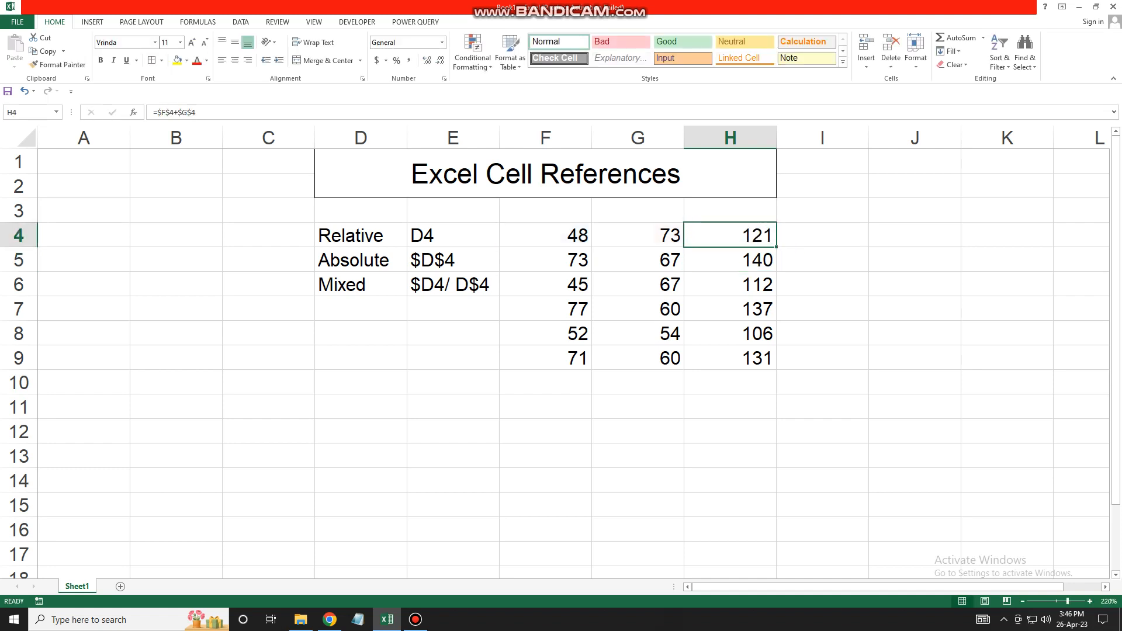
- Fill =$F$4+$G$4 down to H9 and check that H4 and H5 keep the same references
left_click_drag(777, 247, 777, 369)
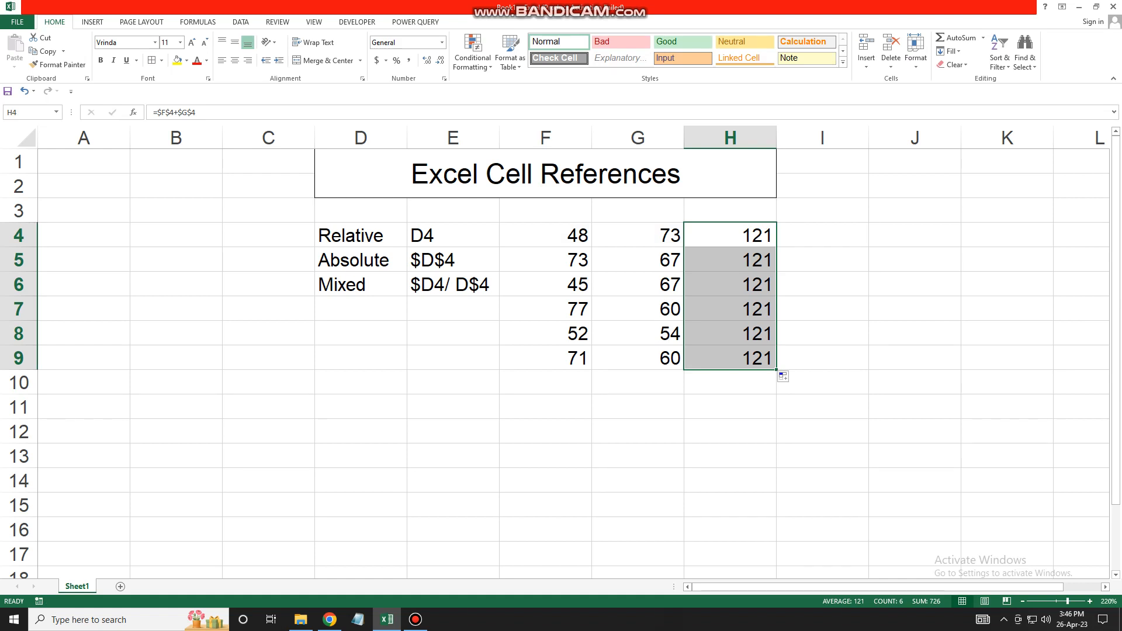
double_click(752, 236)
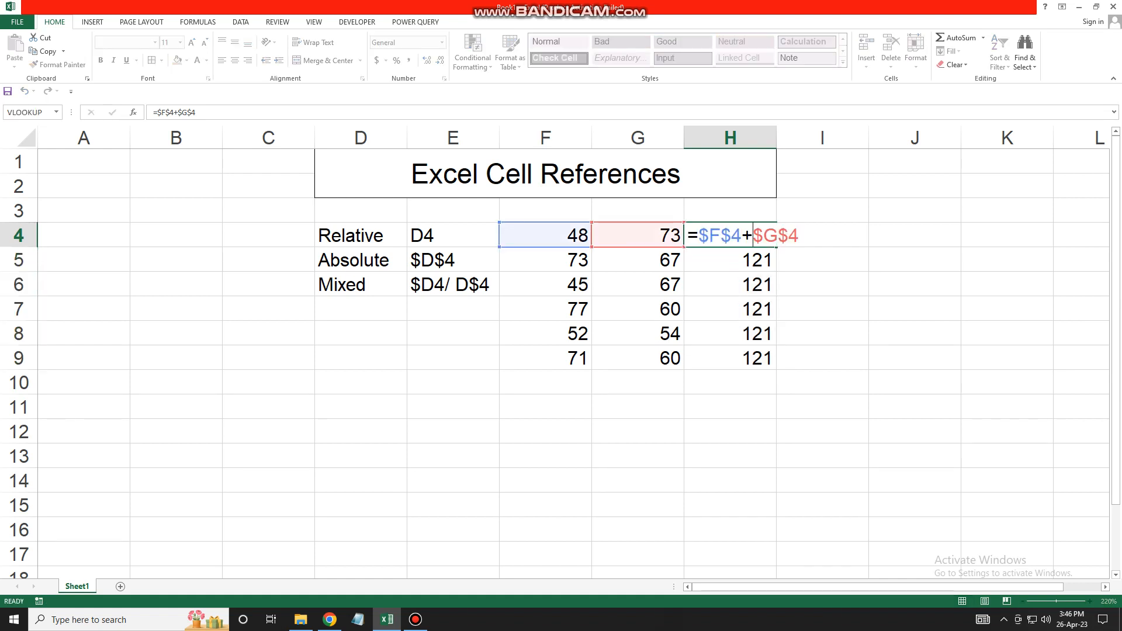
key("Return")
double_click(753, 260)
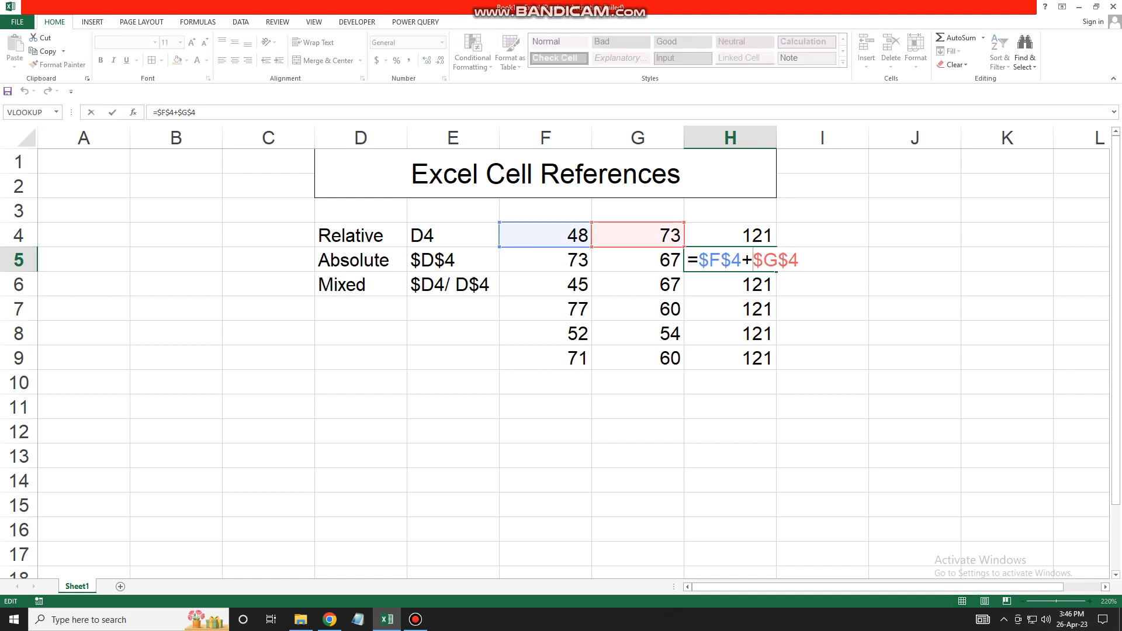
key("Return")
key("Return")
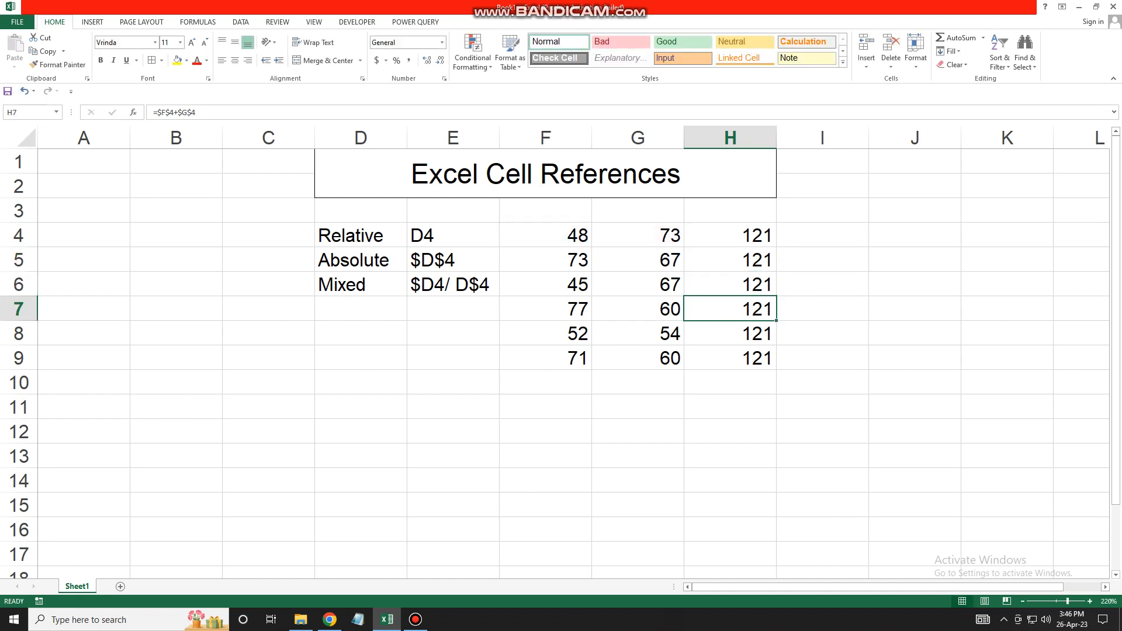
- Check that H7, H8 and H9 still reference $F$4+$G$4, then select H4:H9
double_click(752, 308)
key("Return")
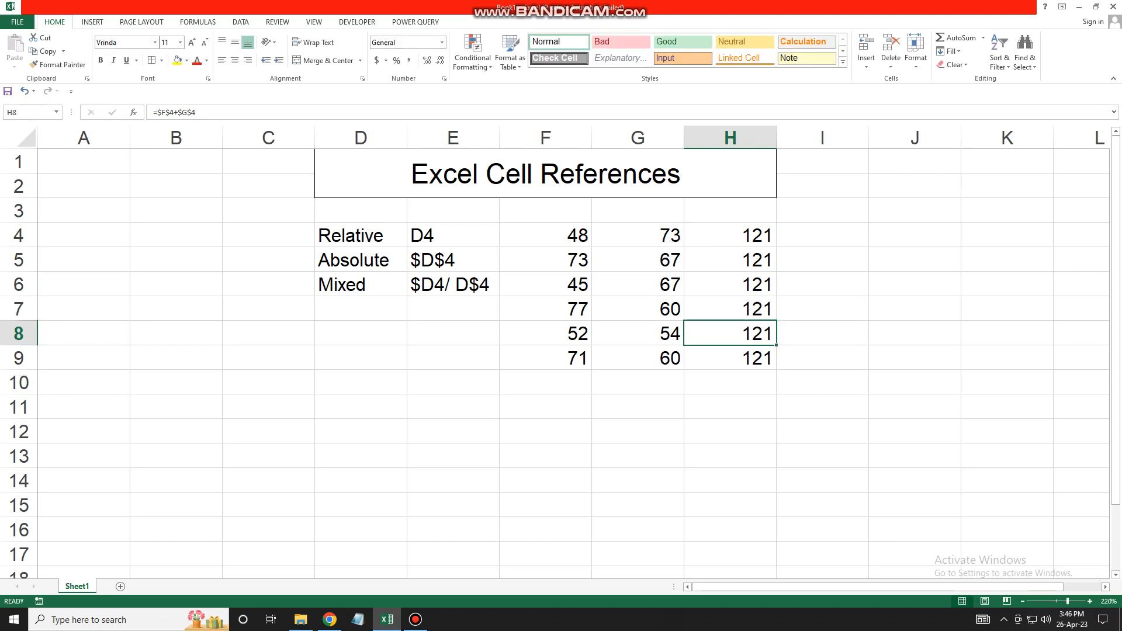
double_click(742, 333)
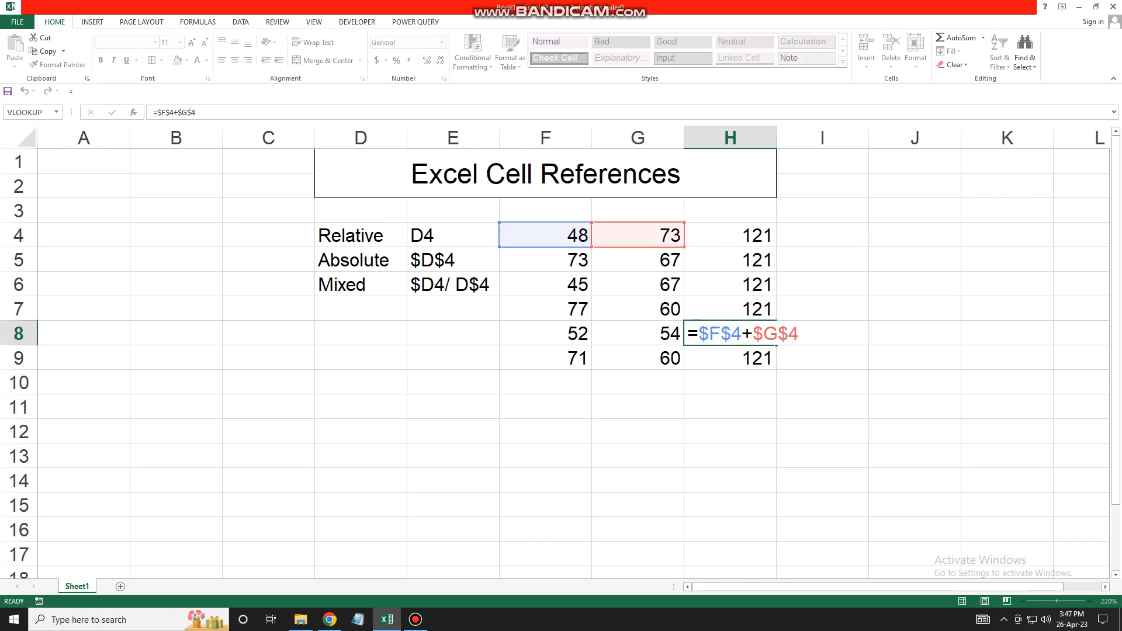
key("Return")
double_click(742, 358)
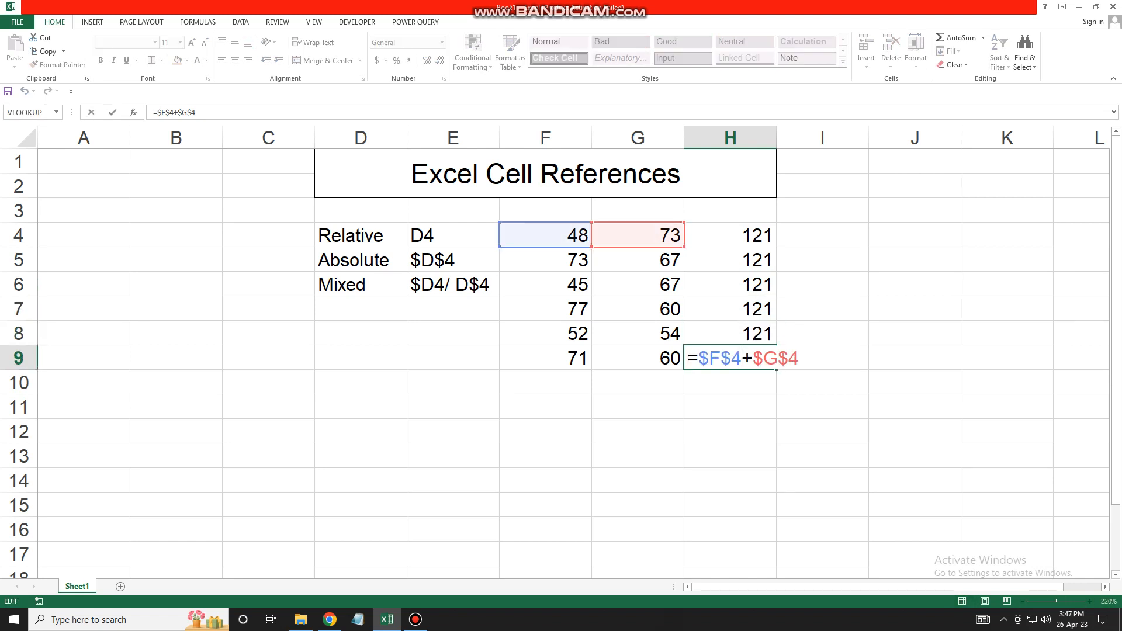
key("Return")
double_click(742, 236)
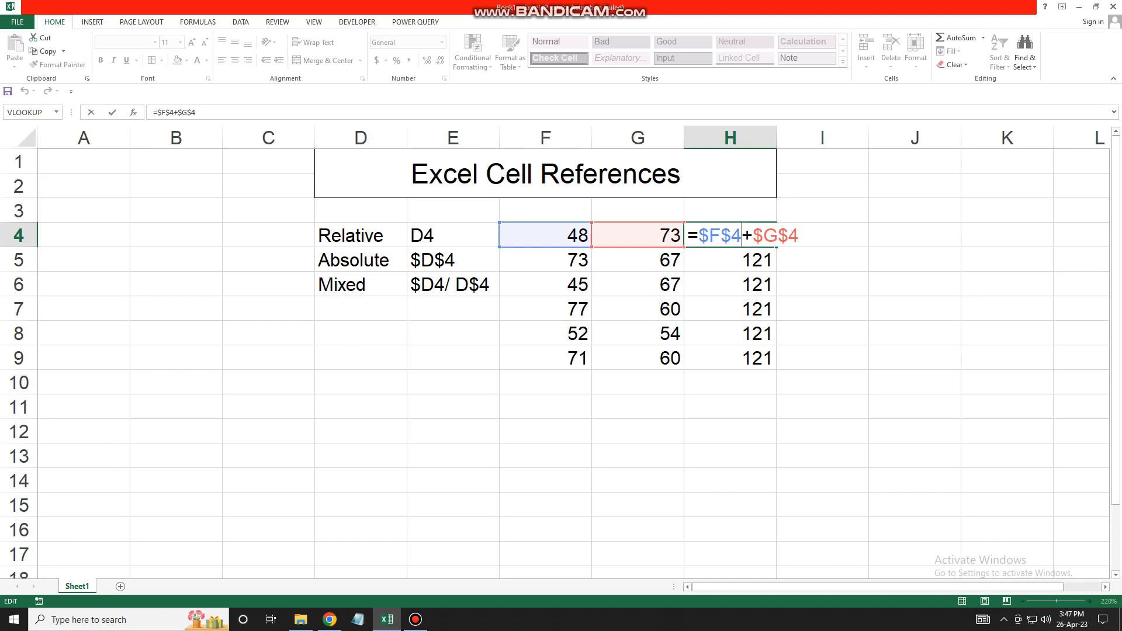
key("ctrl+Return")
key("shift+Down")
key("shift+Down")
key("shift+Down")
key("shift+Down")
key("shift+Down")
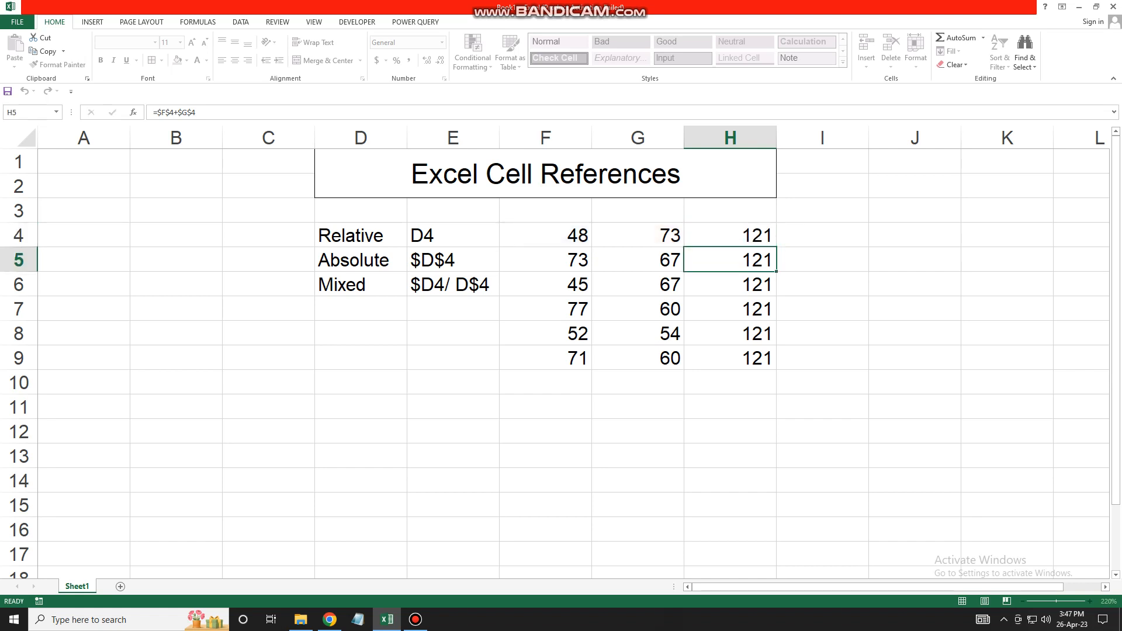
- Clear H4:H9 and enter =F4+$G$4 in H4, showing 121
key("Delete")
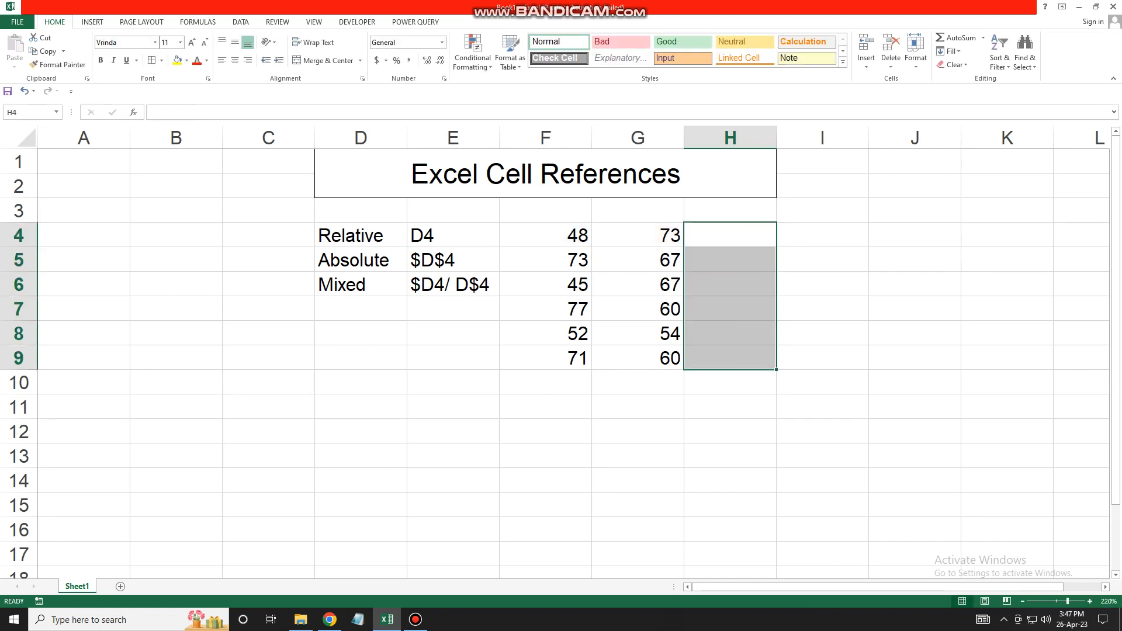
key("shift+Up")
key("shift+Up")
key("shift+Up")
key("shift+Up")
key("shift+Up")
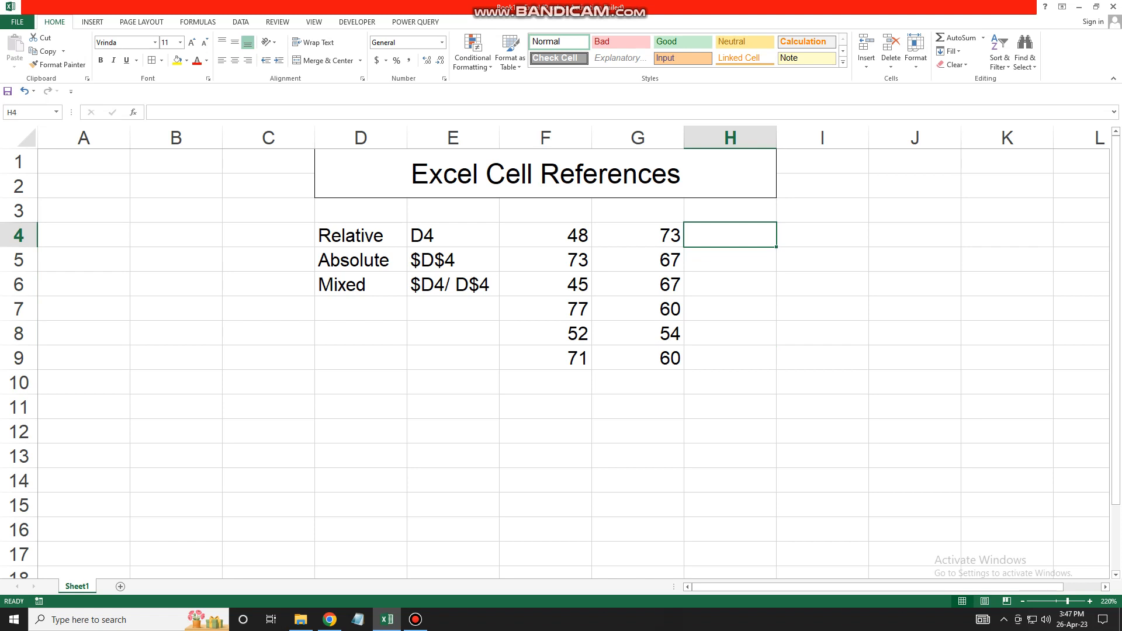
type("=")
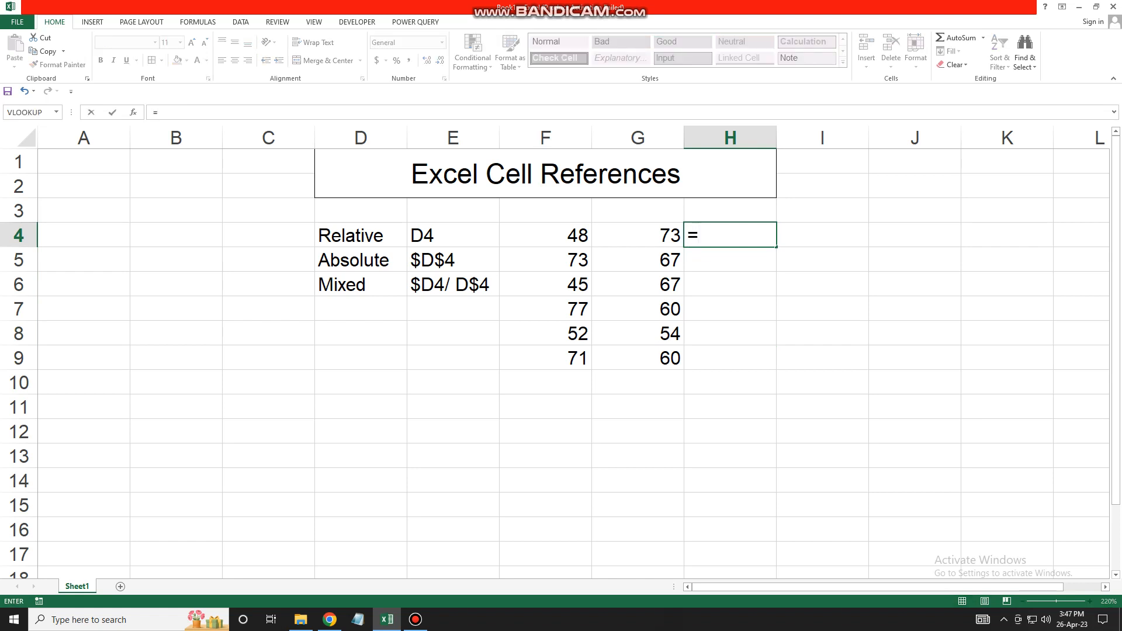
key("Left")
key("Left")
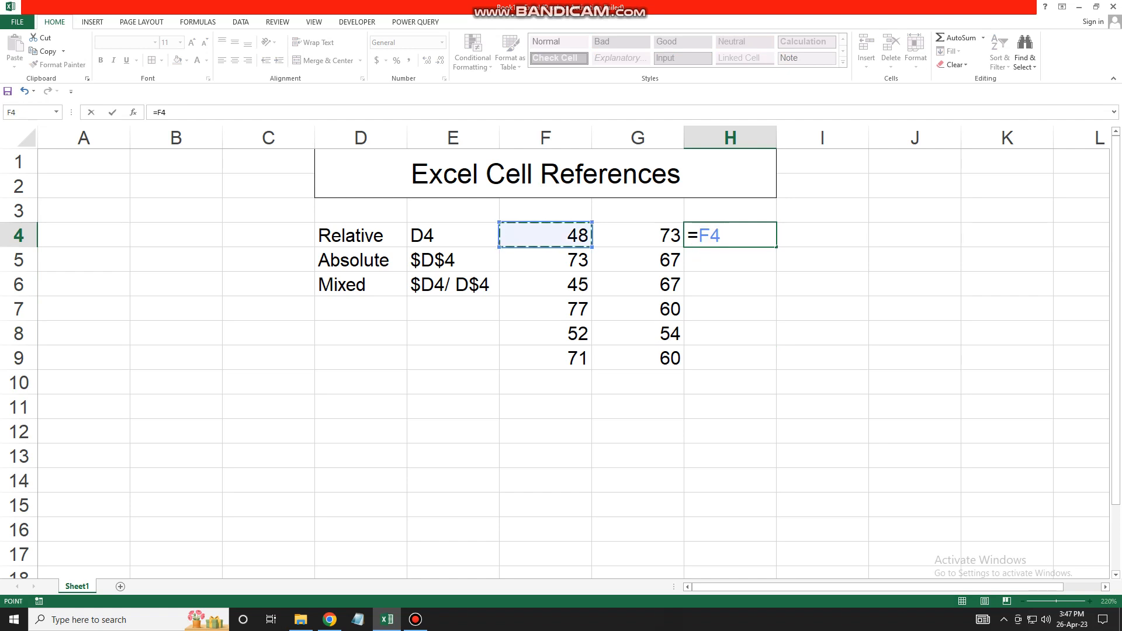
type("+")
key("Left")
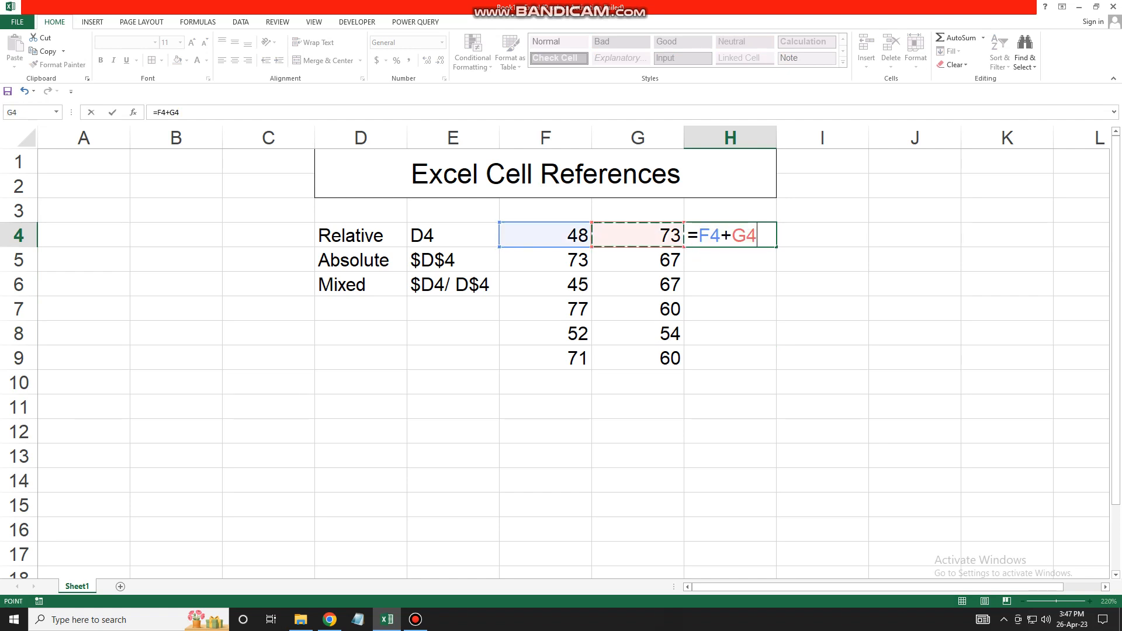
left_click_drag(758, 235, 733, 235)
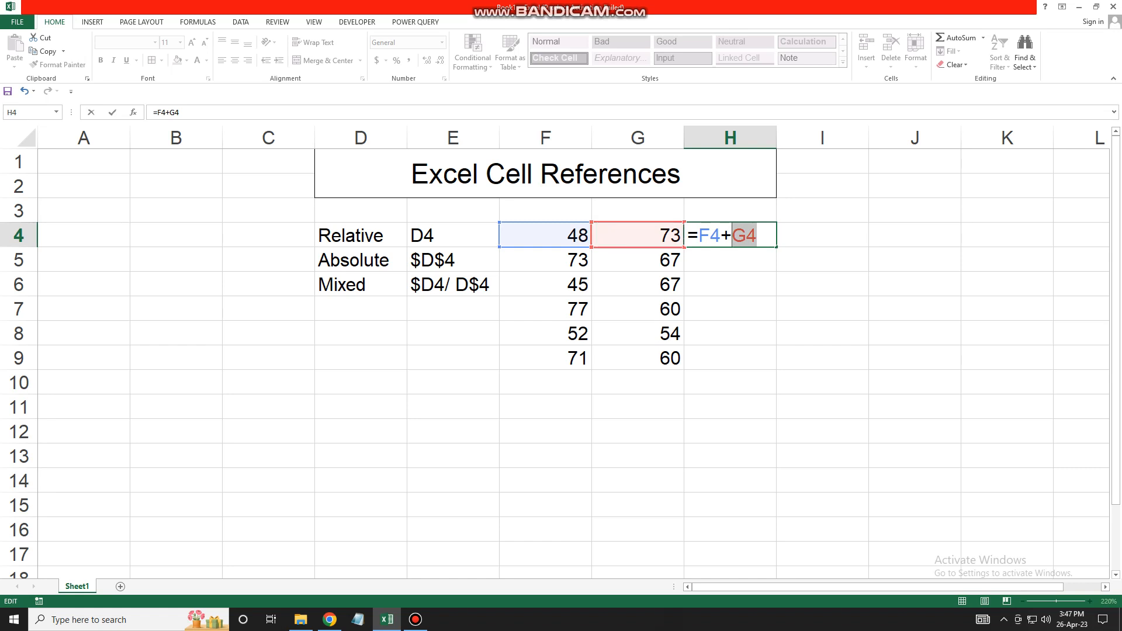
key("F4")
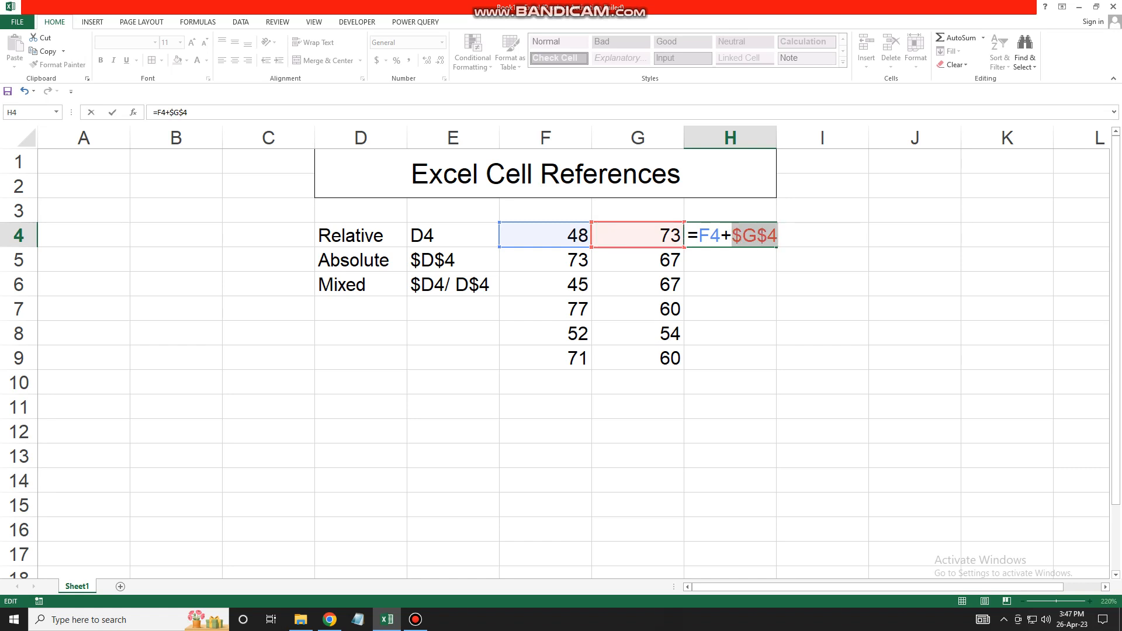
key("Return")
key("Up")
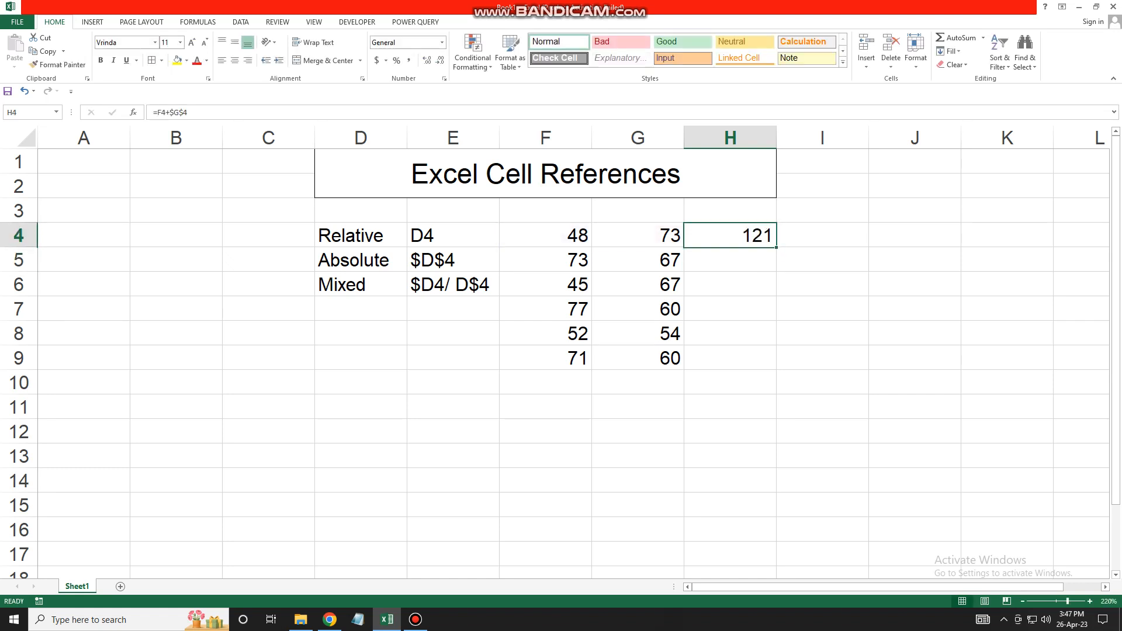
- Fill =F4+$G$4 down to H9 and check H4 and H5 keep G4 fixed
left_click_drag(776, 247, 776, 365)
key("shift+Up")
key("shift+Up")
key("shift+Up")
key("shift+Up")
key("shift+Up")
key("F2")
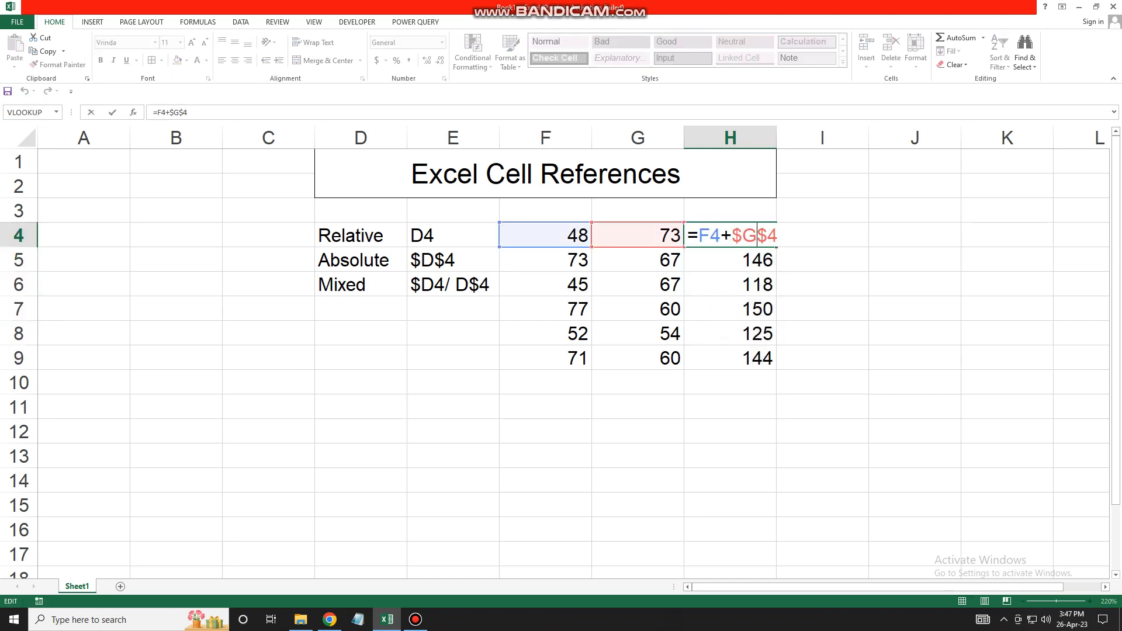
key("Return")
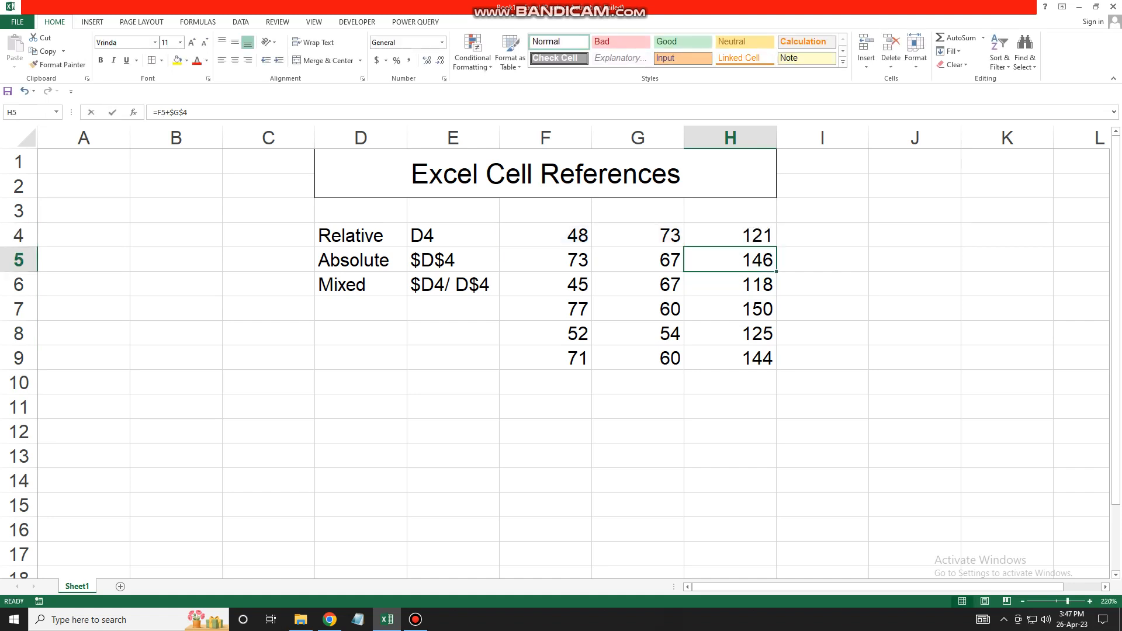
key("F2")
key("Return")
- Check that the formulas in H6, H7 and H9 still reference $G$4
key("F2")
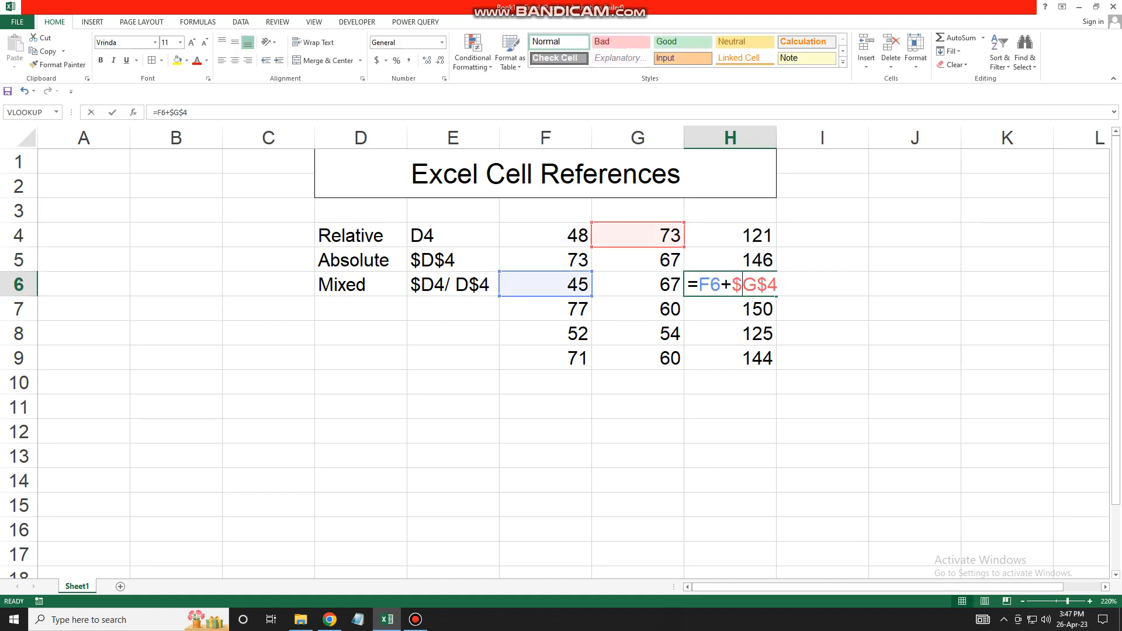
key("Return")
key("F2")
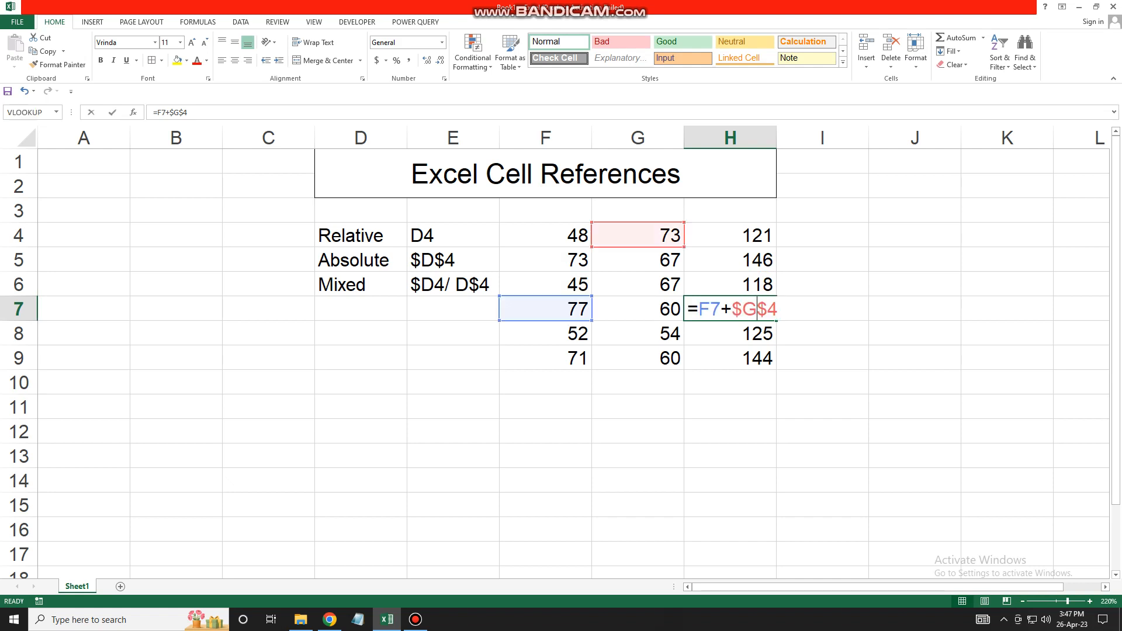
key("Return")
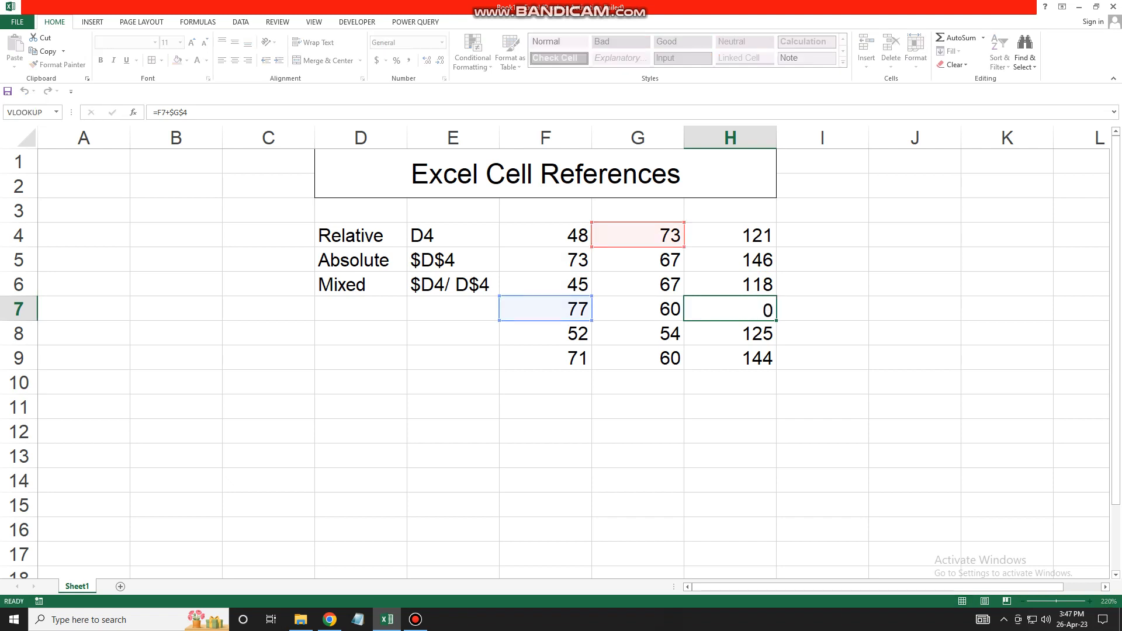
key("Return")
key("F2")
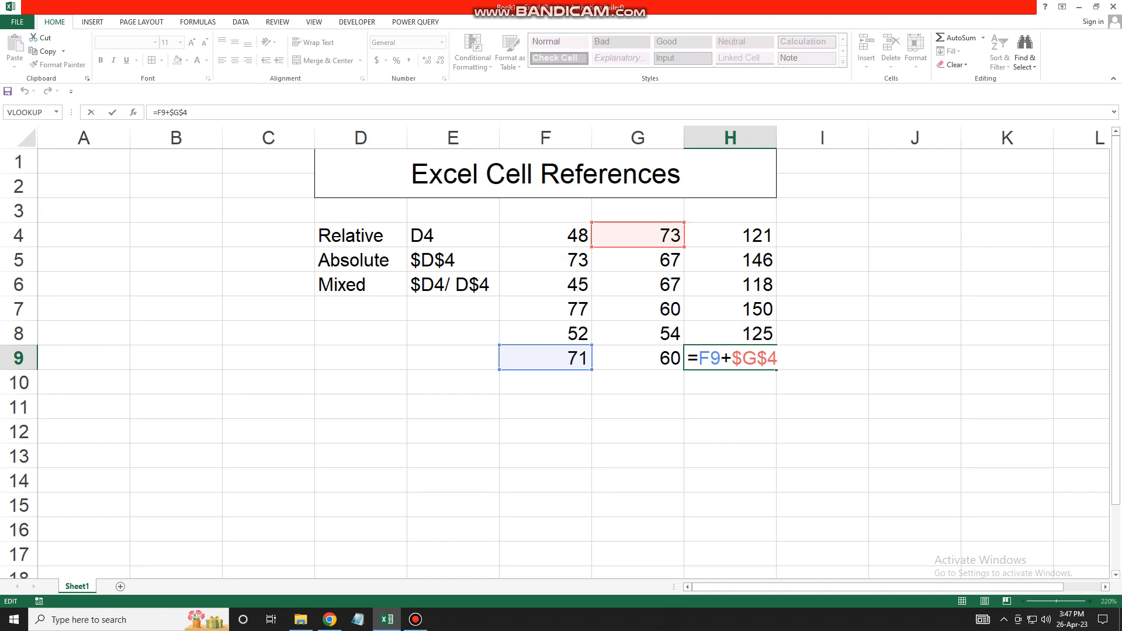
key("Return")
- Clear all values from F4:H9
left_click_drag(545, 235, 730, 358)
key("Delete")
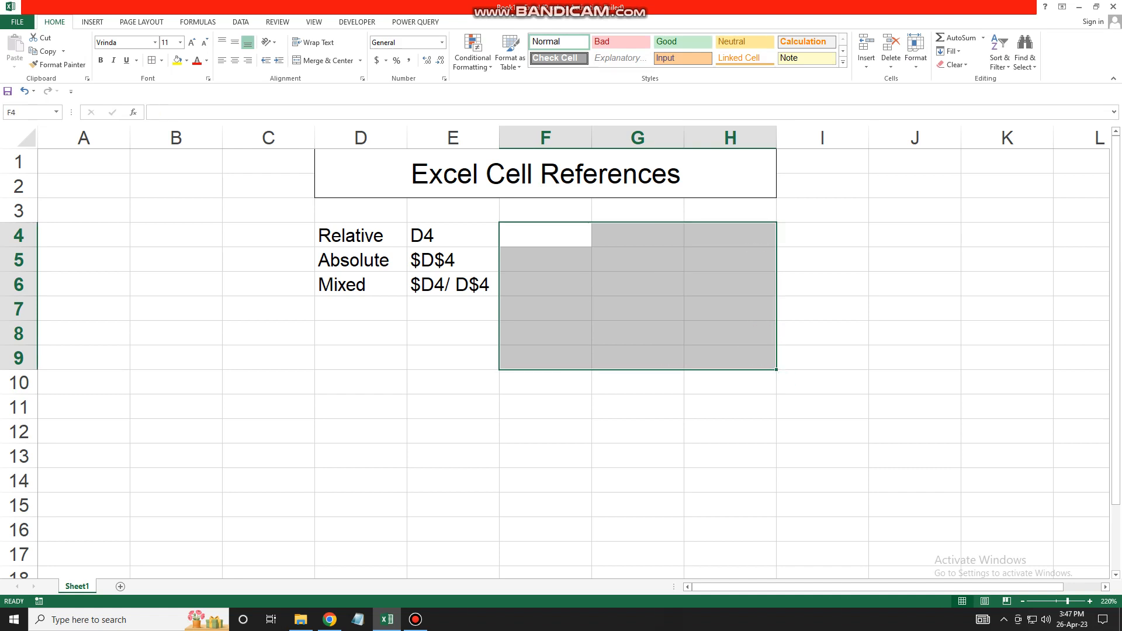
left_click(638, 260)
left_click(638, 235)
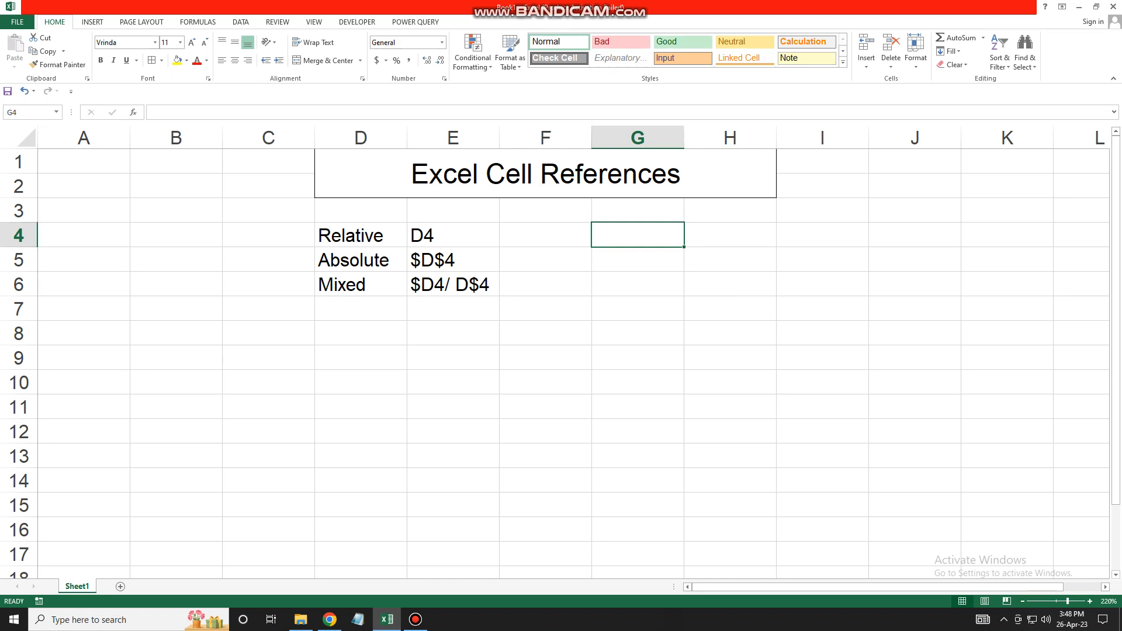
- Move the labels and example references from D4:E6 to B4:C6
left_click_drag(361, 235, 454, 285)
key("ctrl+c")
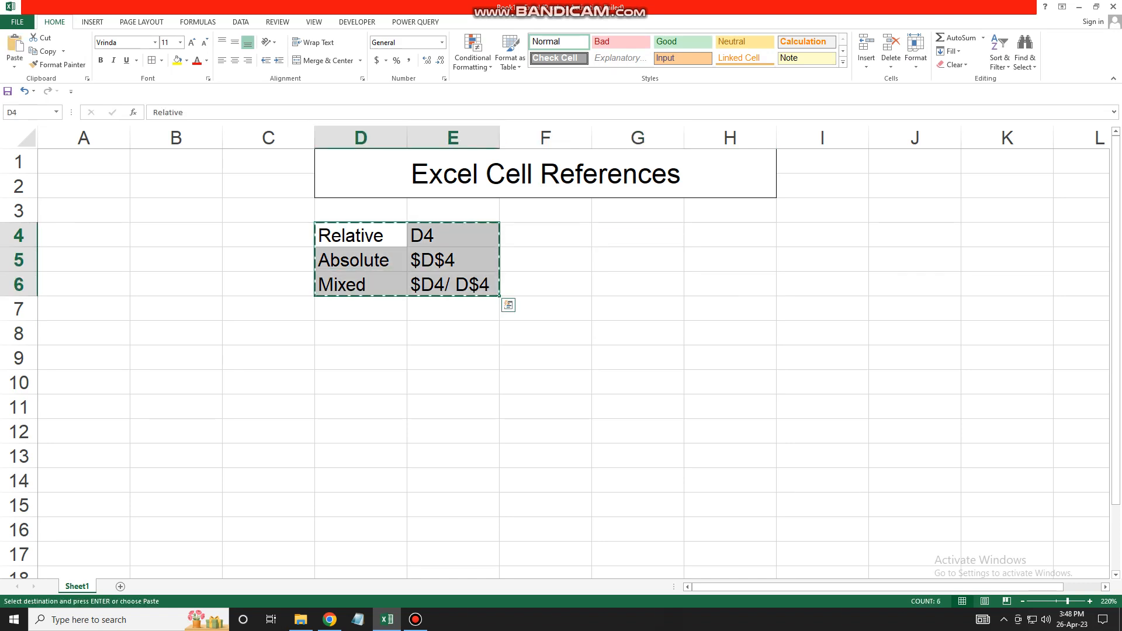
left_click(175, 235)
key("ctrl+v")
left_click(360, 235)
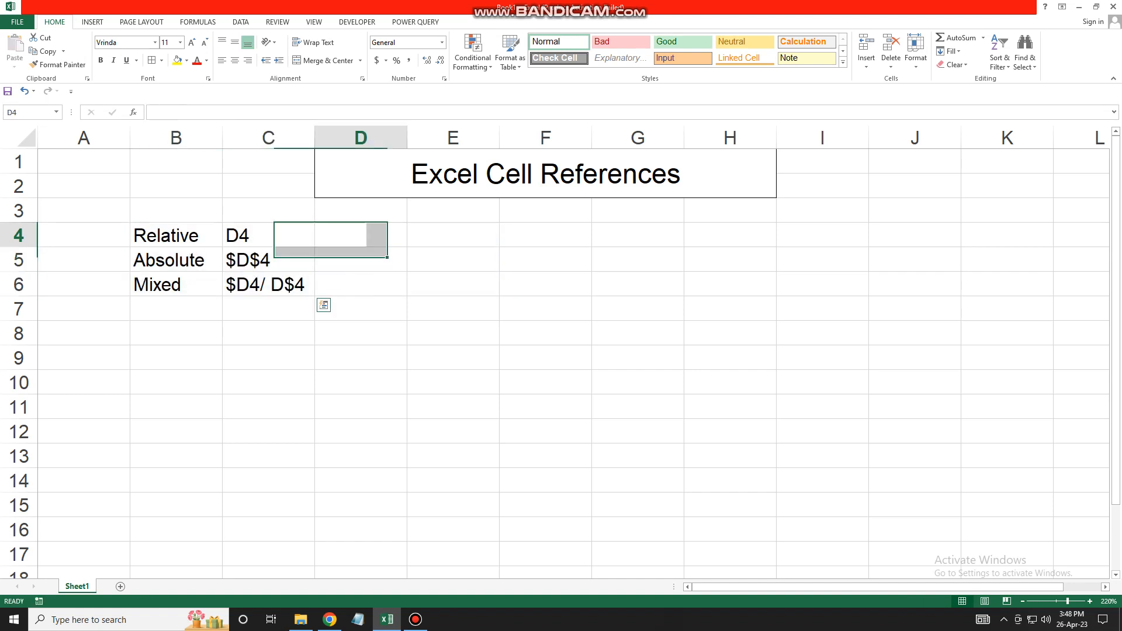
left_click(453, 235)
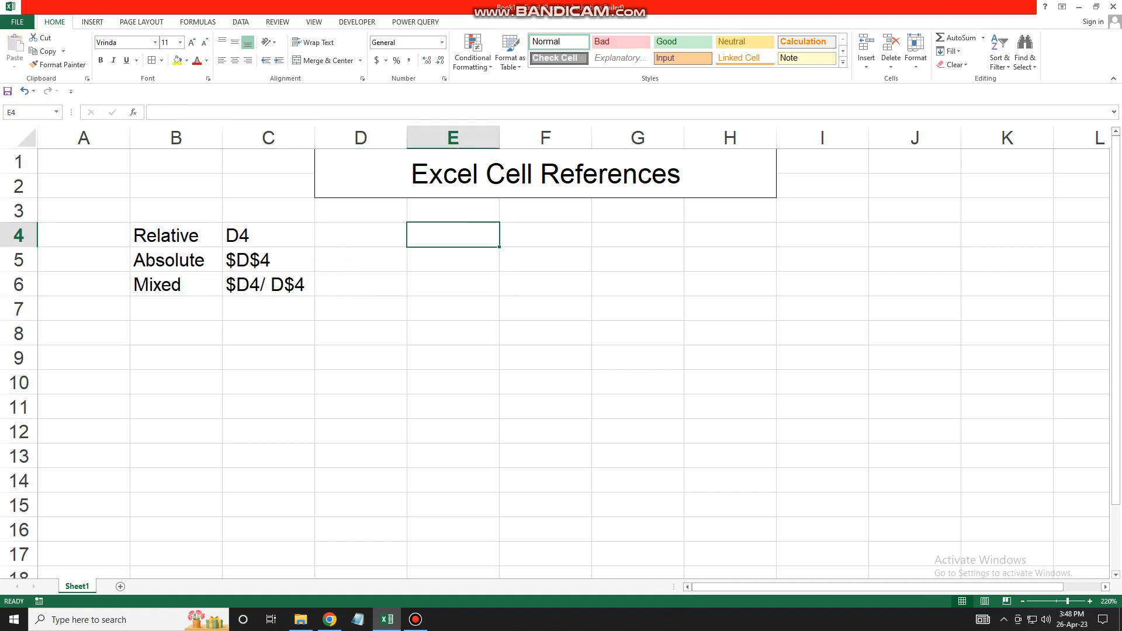
left_click(545, 235)
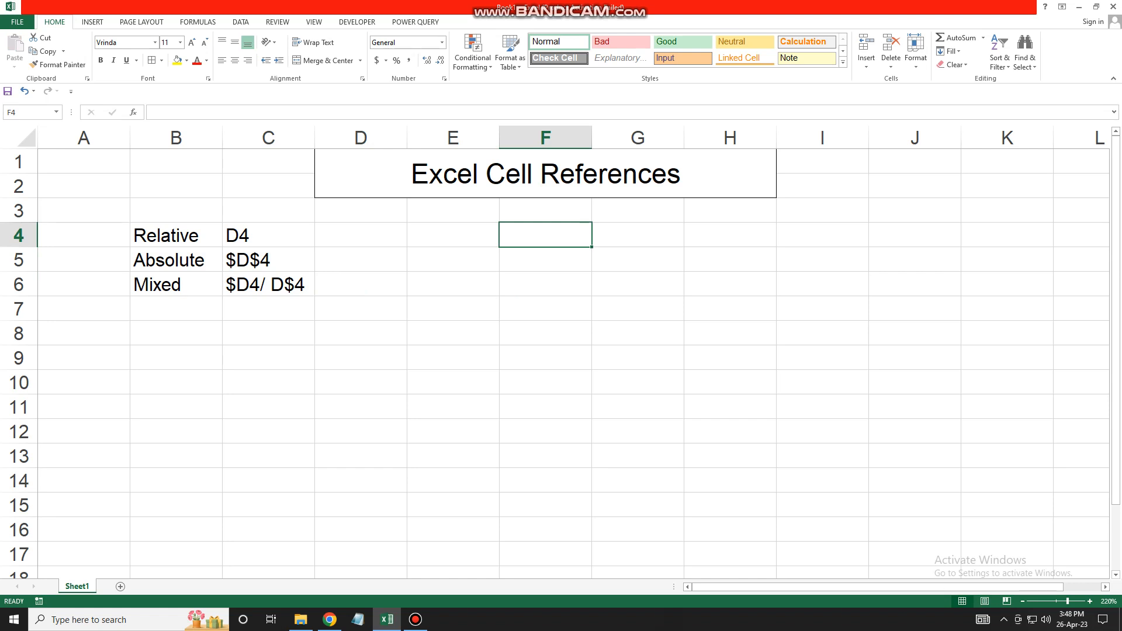
- Fill the header row F4:J4 with the series 3 to 7
type("3")
left_click(545, 308)
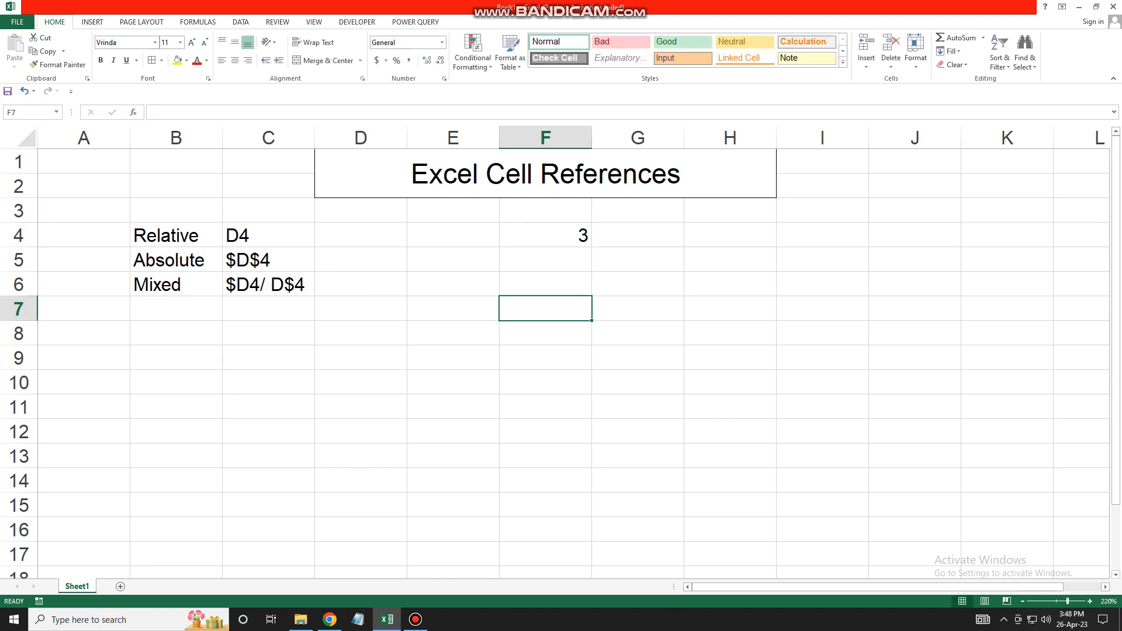
left_click(545, 234)
left_click_drag(591, 246, 959, 247)
left_click(968, 254)
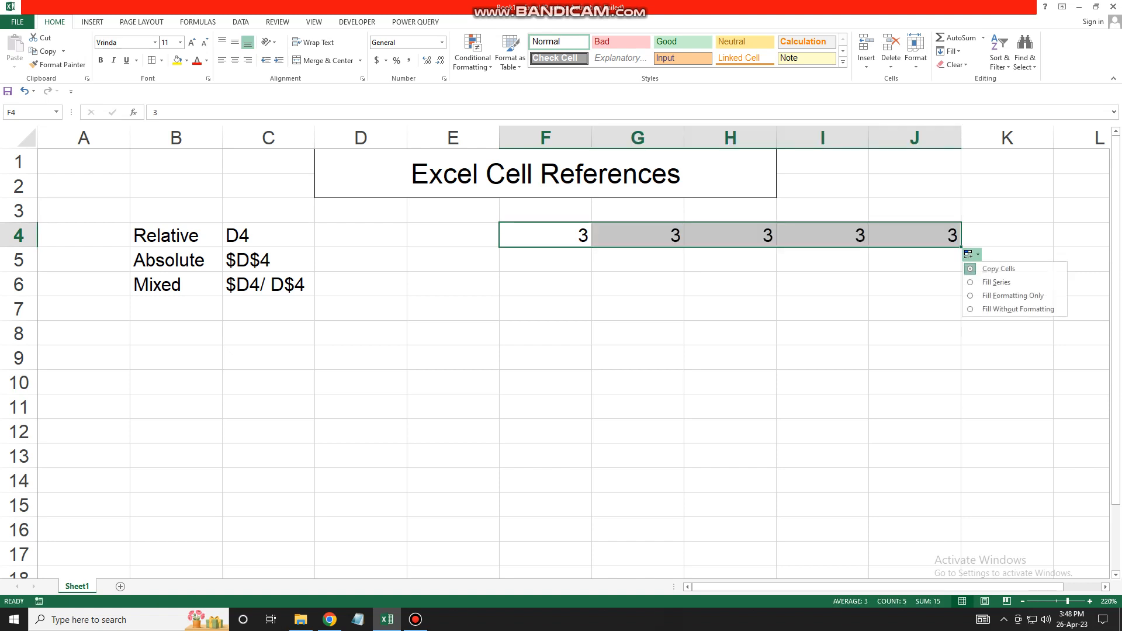
left_click(996, 276)
- Fill E5:E13 with the series 4 to 12
left_click(452, 260)
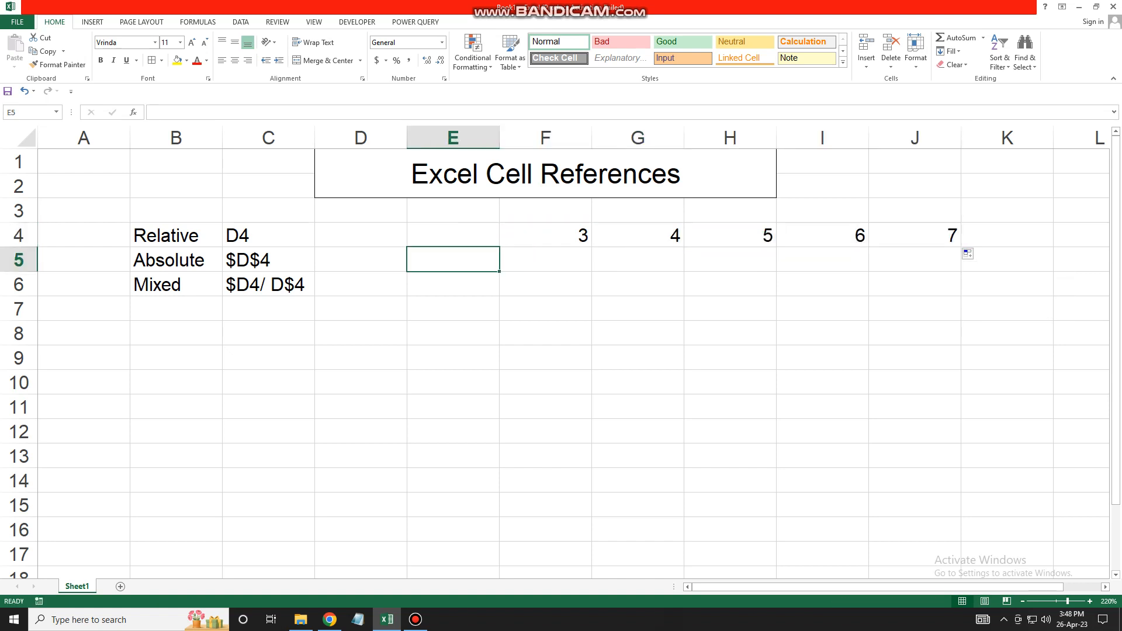
type("4")
key("Return")
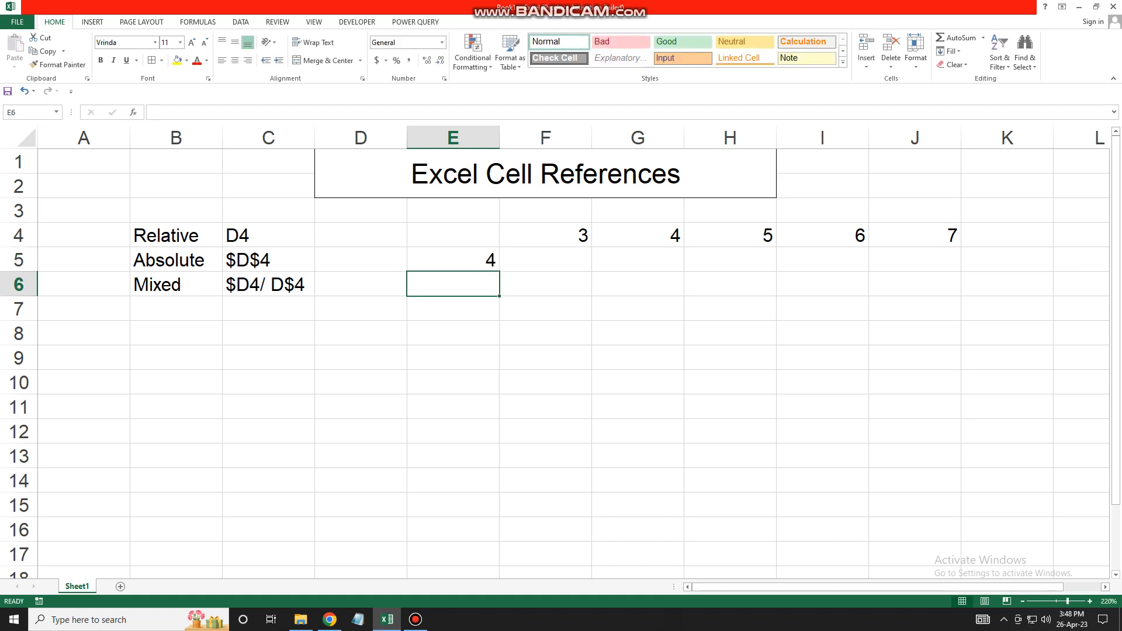
key("Up")
left_click_drag(499, 272, 504, 462)
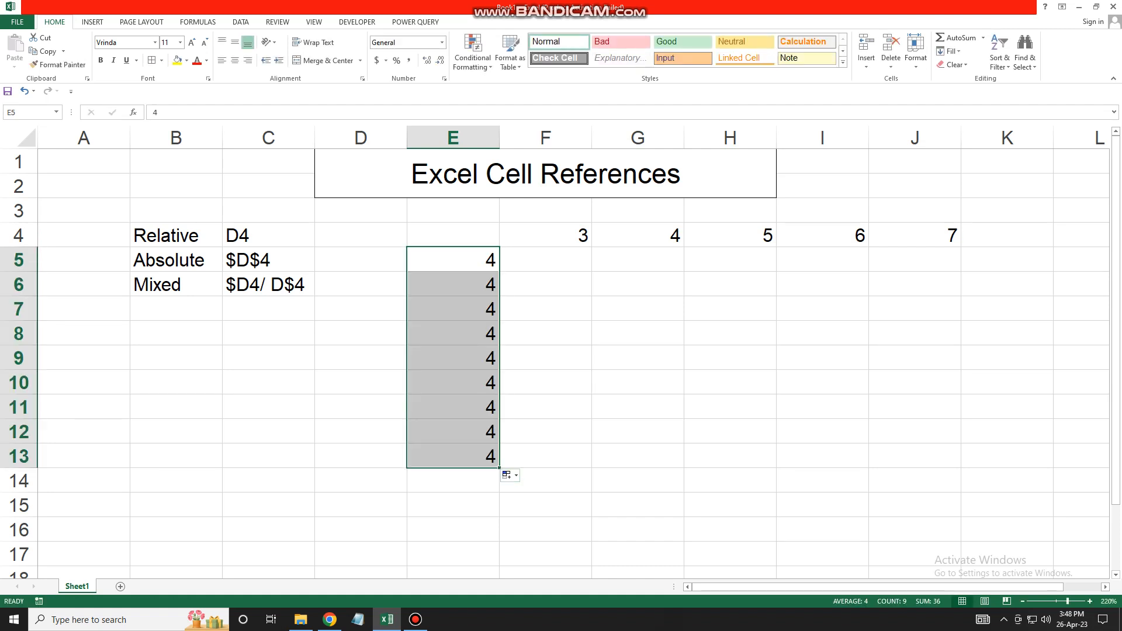
left_click(506, 474)
left_click(537, 503)
- Give the table E4:J13 all borders and centre its numbers
left_click_drag(453, 235, 935, 459)
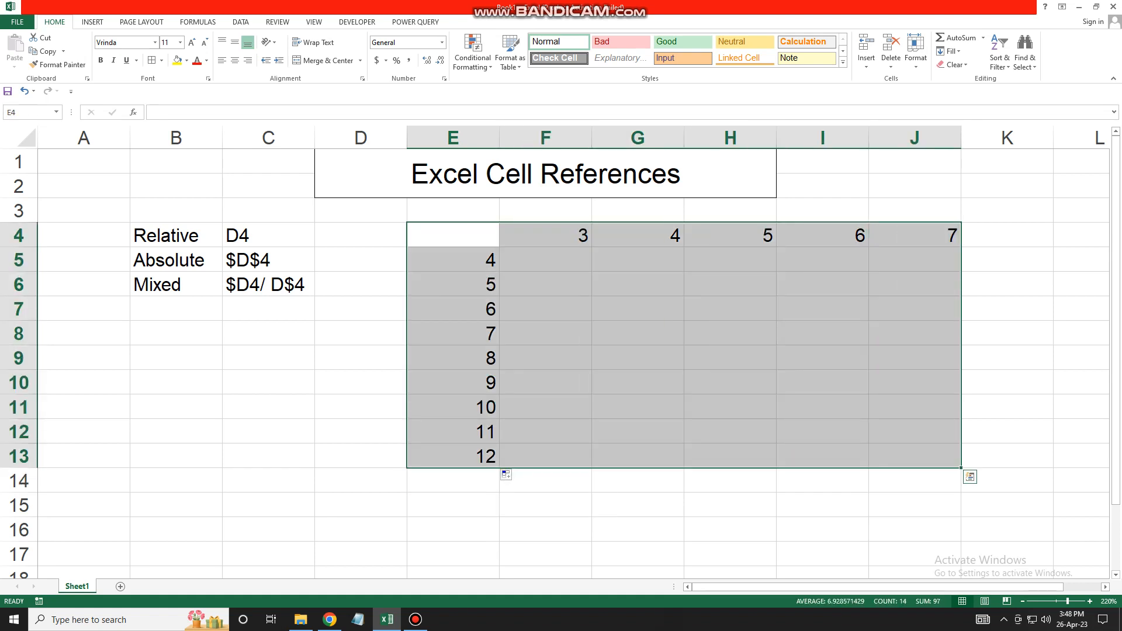
key("alt+h")
key("b")
key("a")
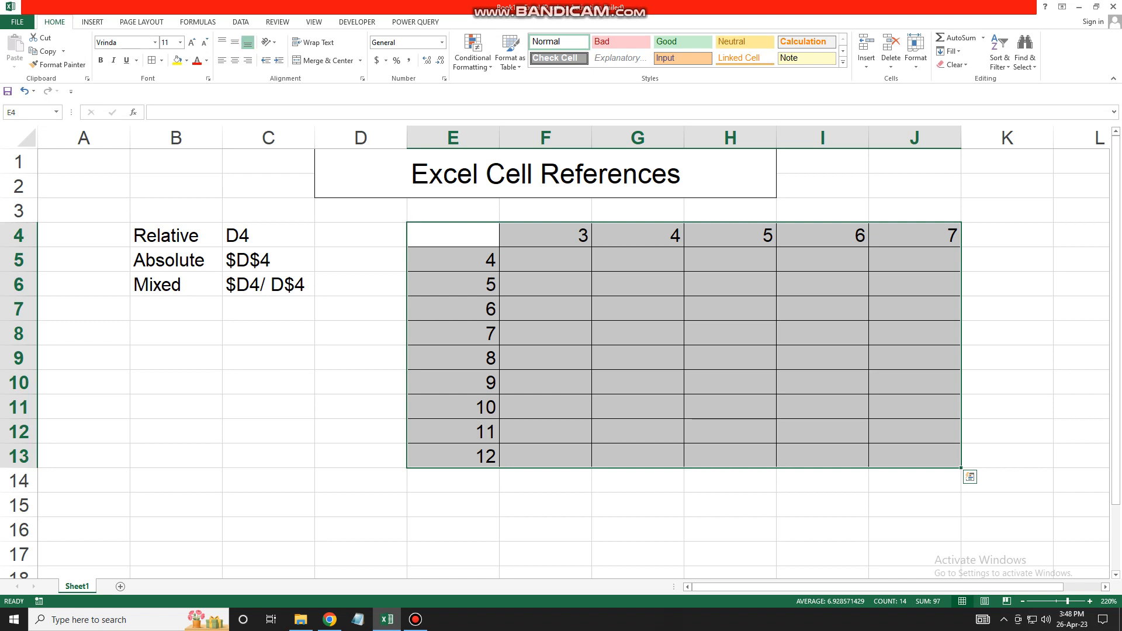
left_click(234, 60)
left_click(545, 259)
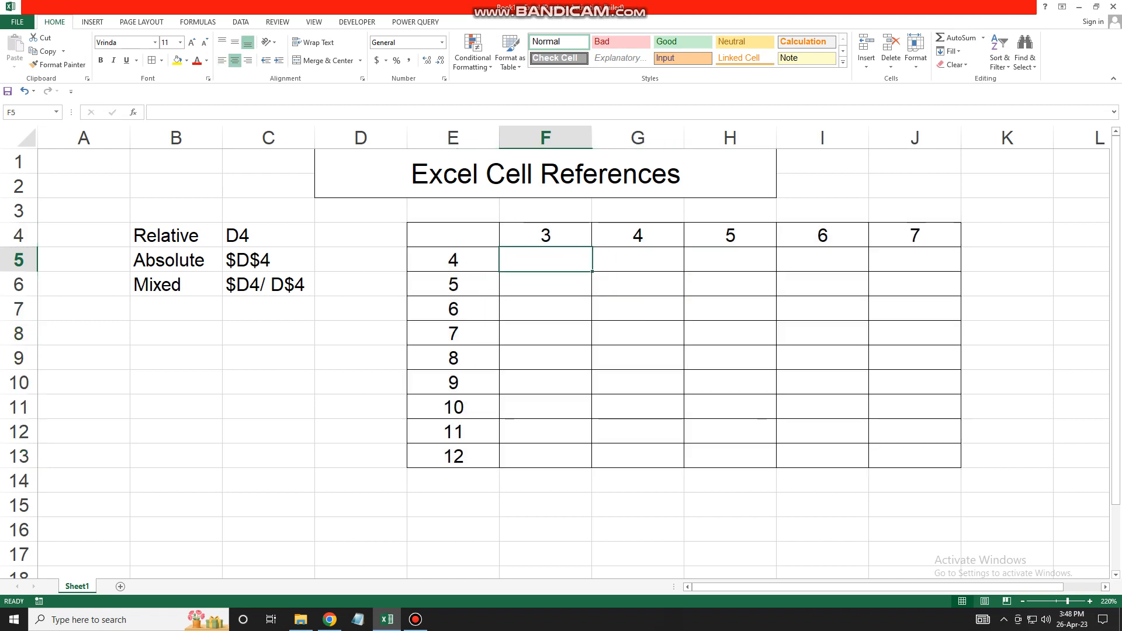
- Enter the mixed-reference formula =$E5*F$4 in F5, giving 12, and reselect F5
type("=")
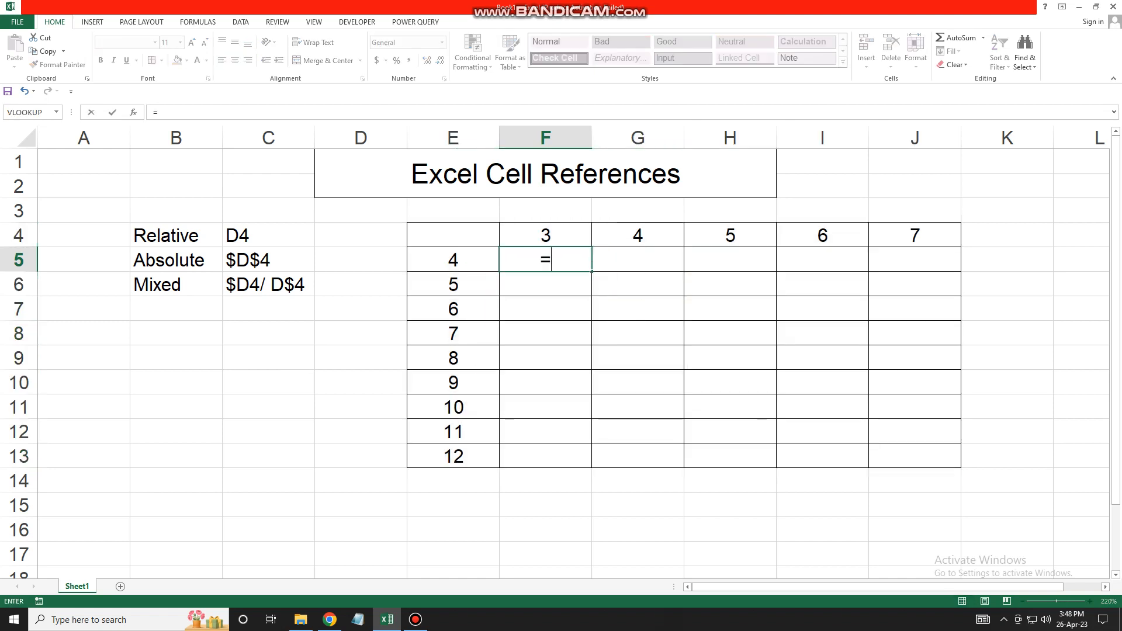
key("Left")
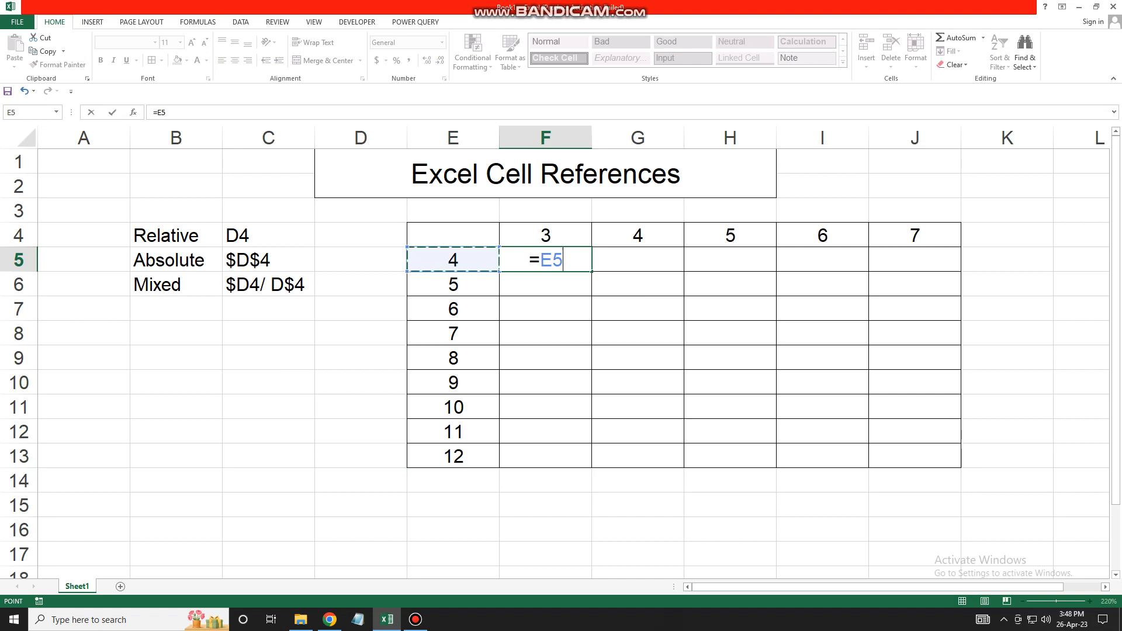
type("*")
key("Up")
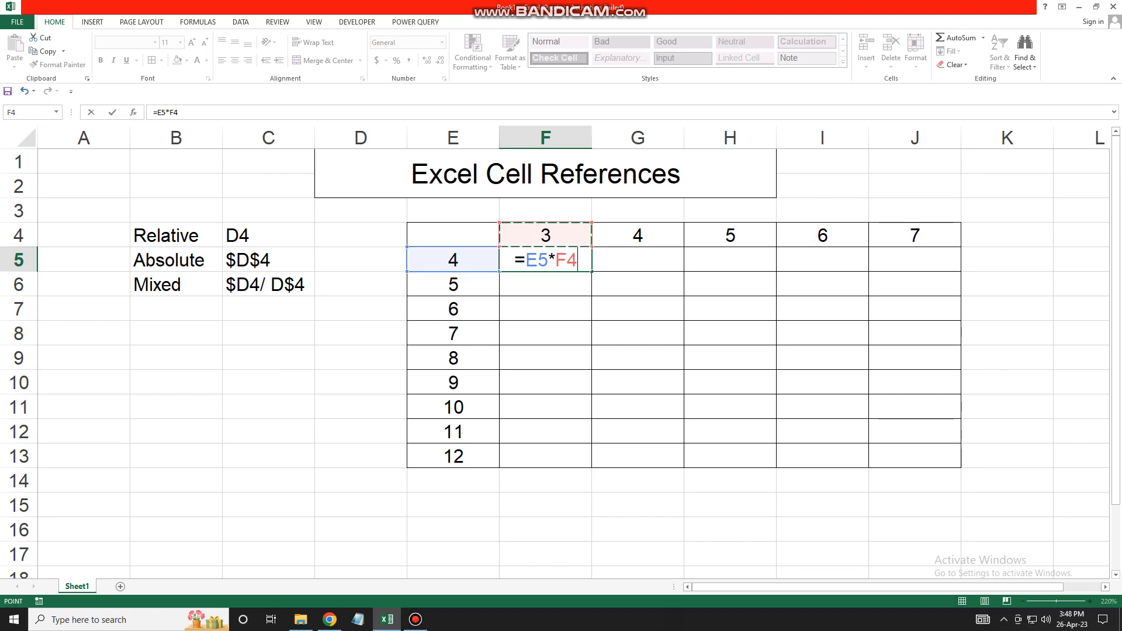
left_click(526, 260)
type("$")
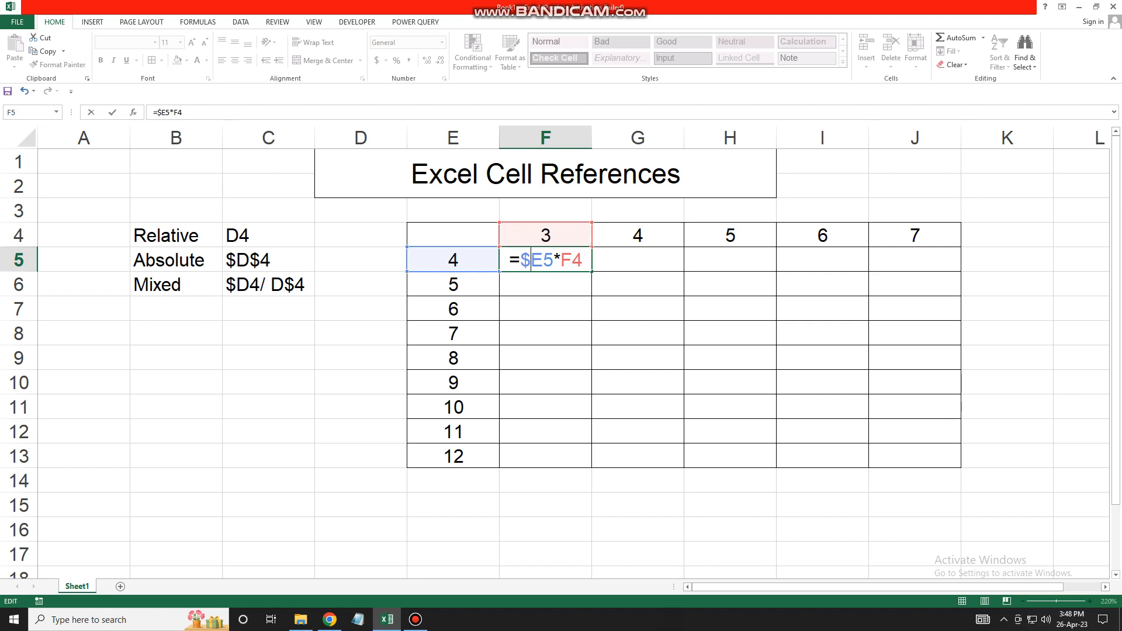
left_click(571, 260)
type("$")
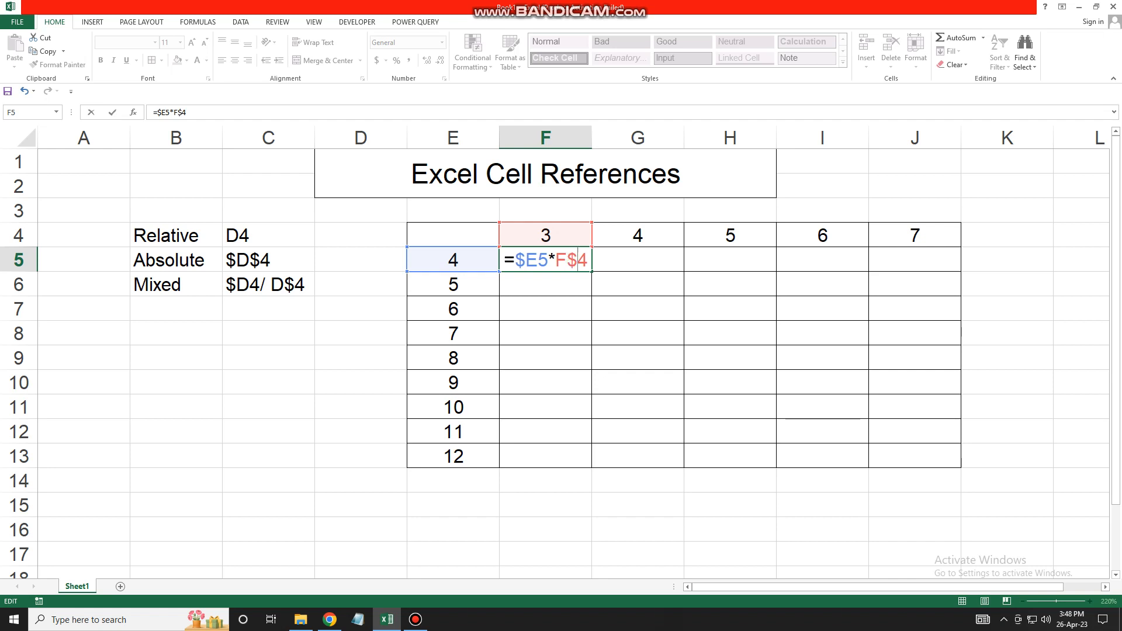
key("Return")
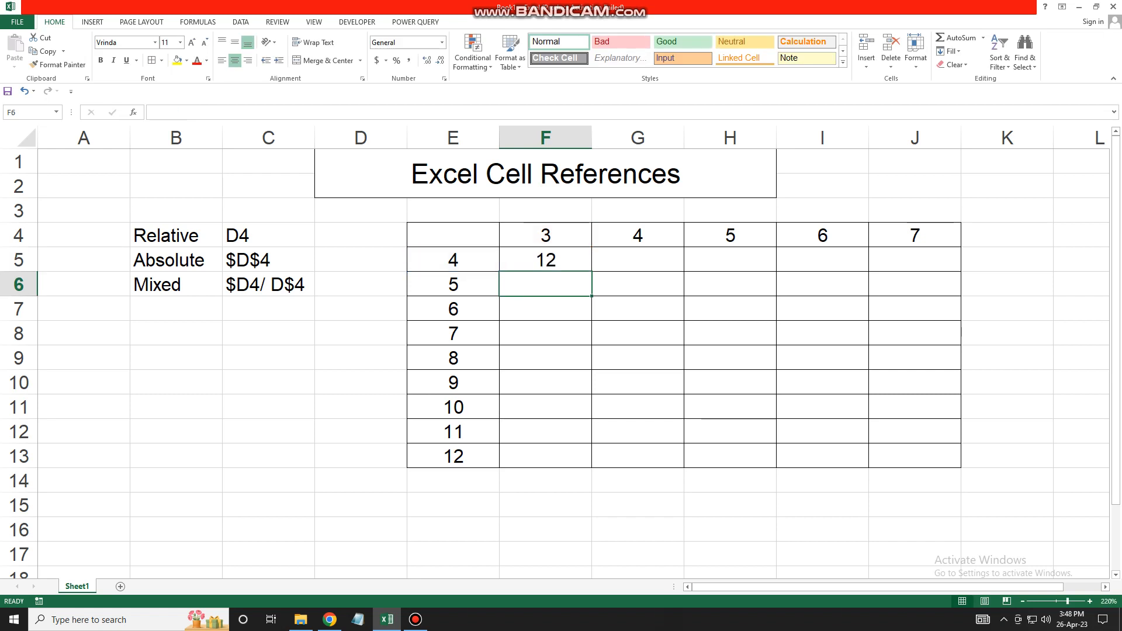
left_click(545, 260)
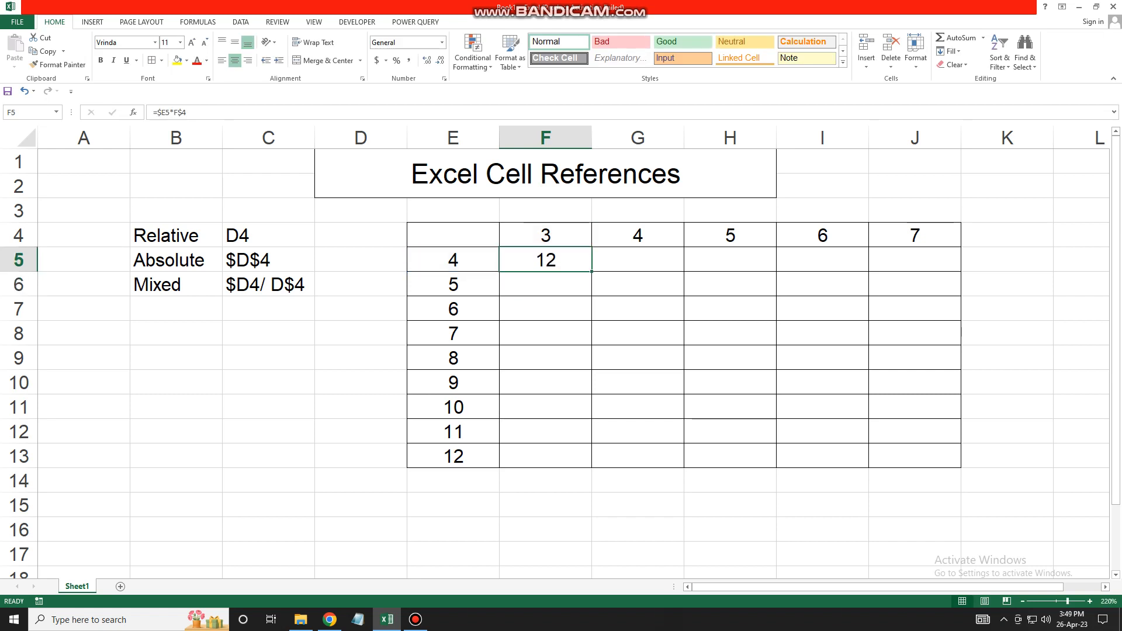
- Fill F5's formula through F5:J13 so the grid shows products up to 84
left_click_drag(591, 271, 961, 467)
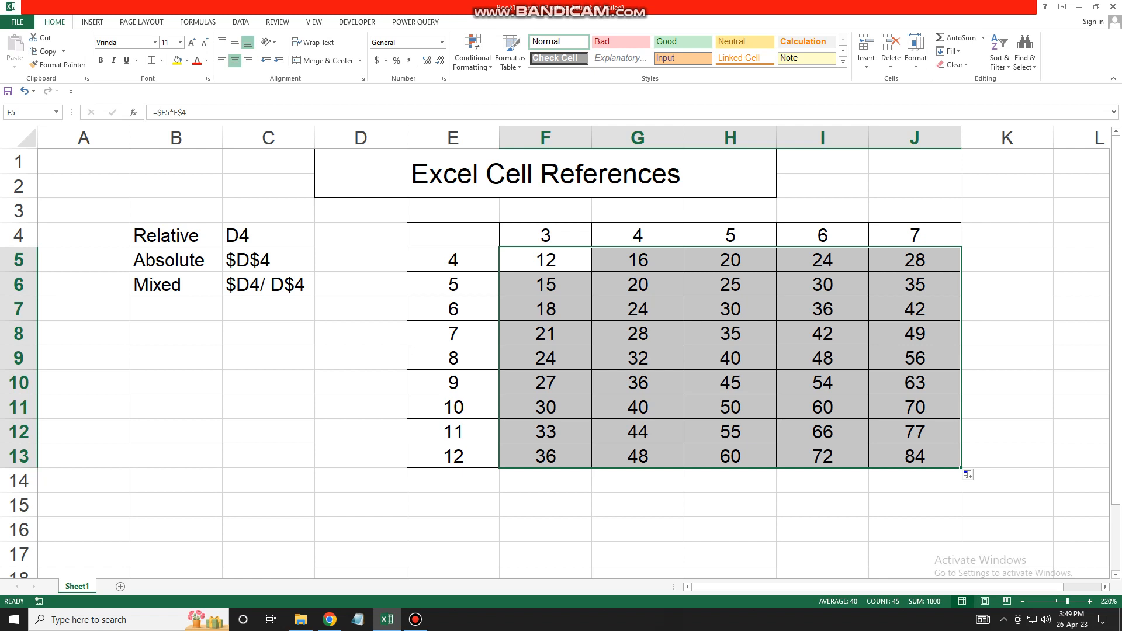
left_click(545, 260)
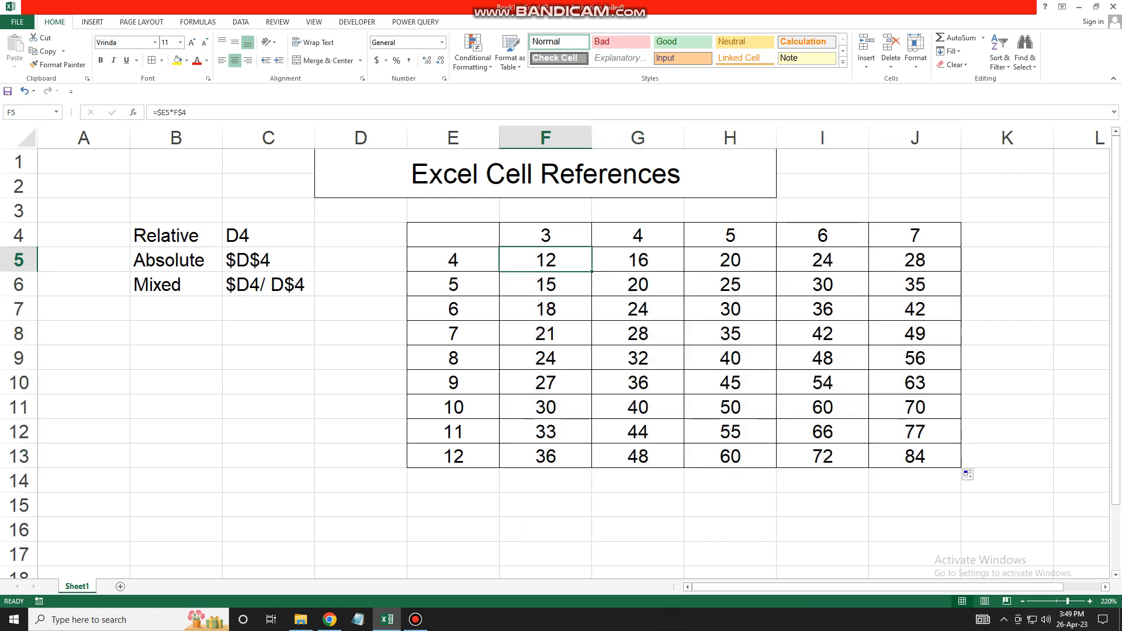
double_click(554, 260)
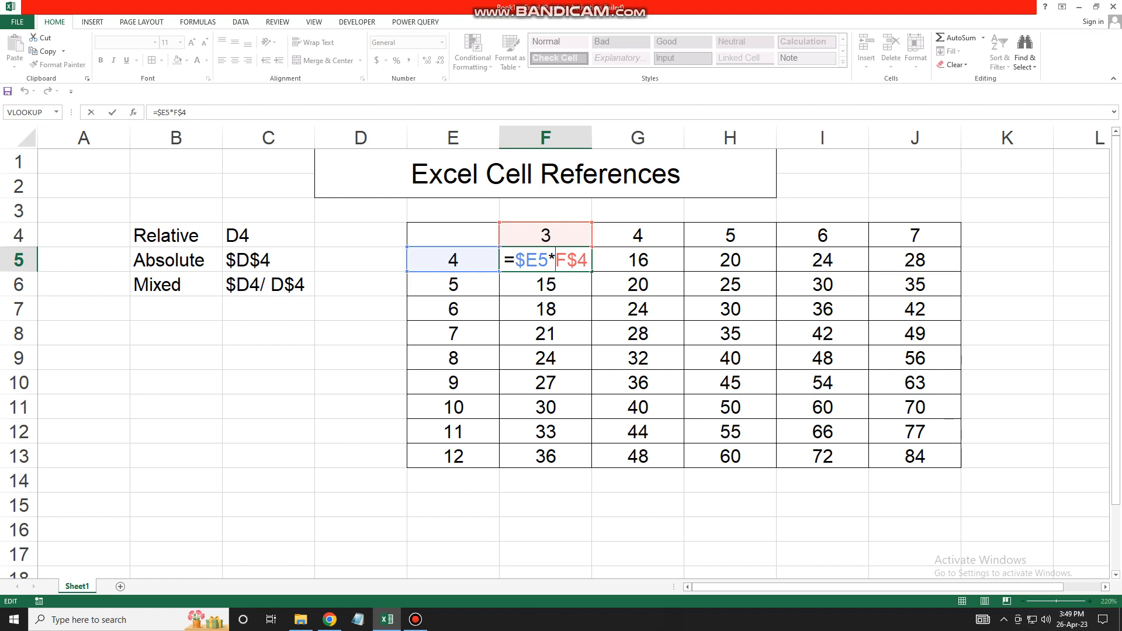
key("Return")
key("F2")
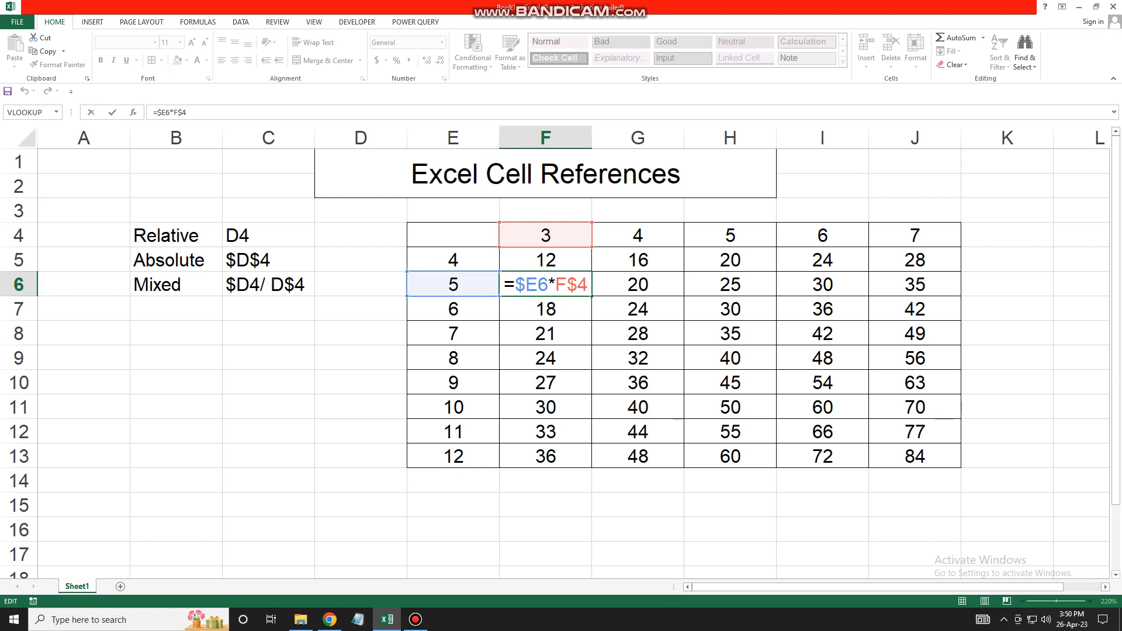
key("ctrl+Return")
key("Return")
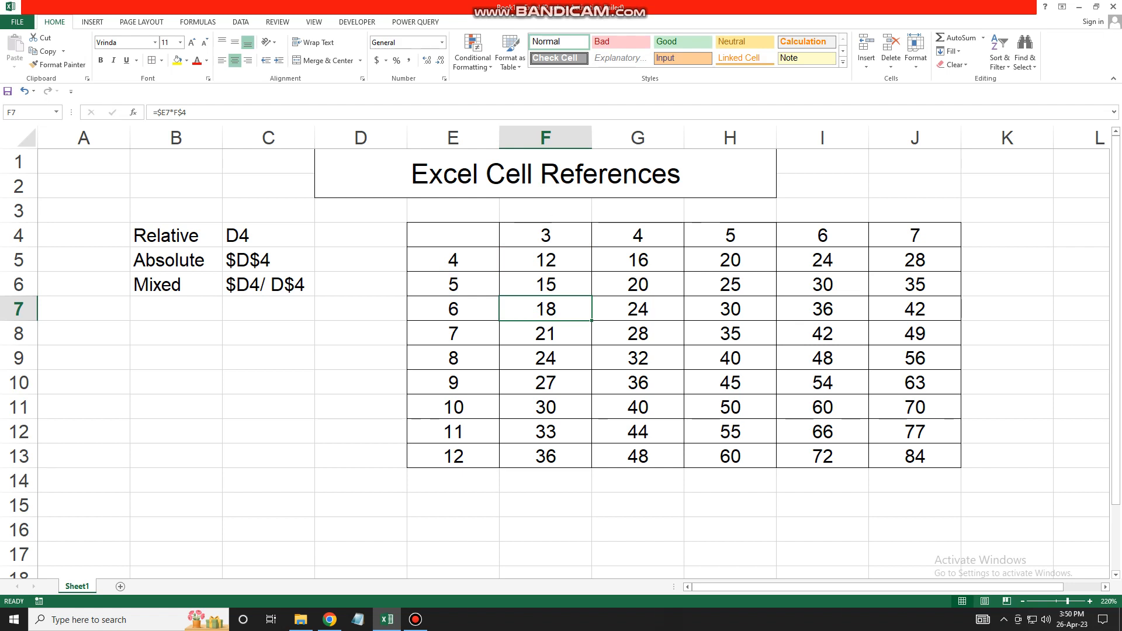
double_click(566, 260)
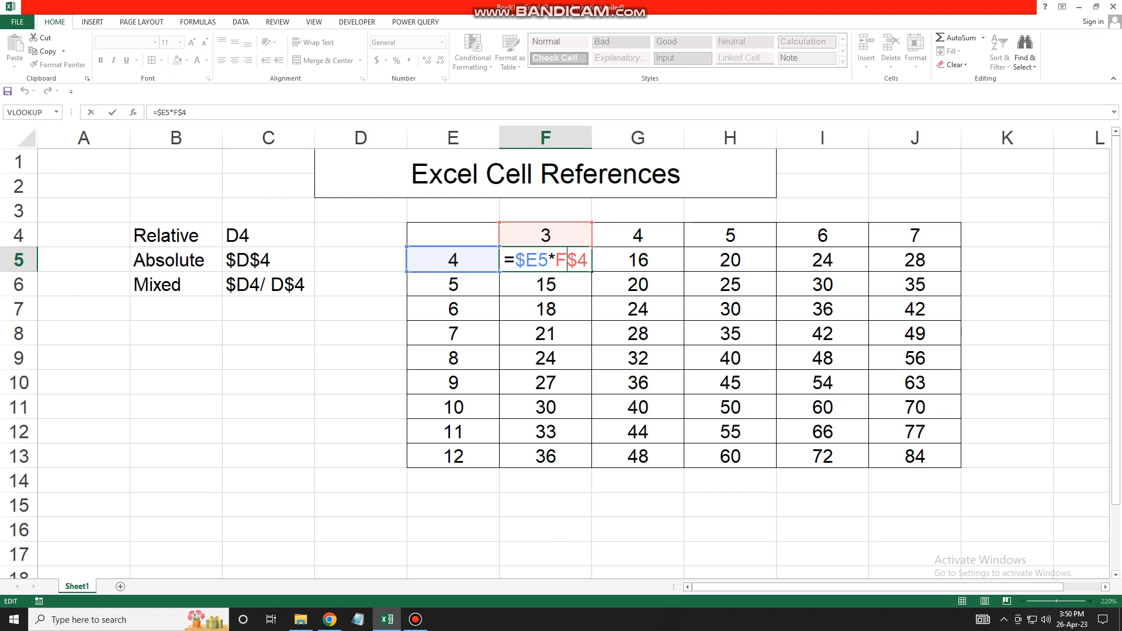
key("Return")
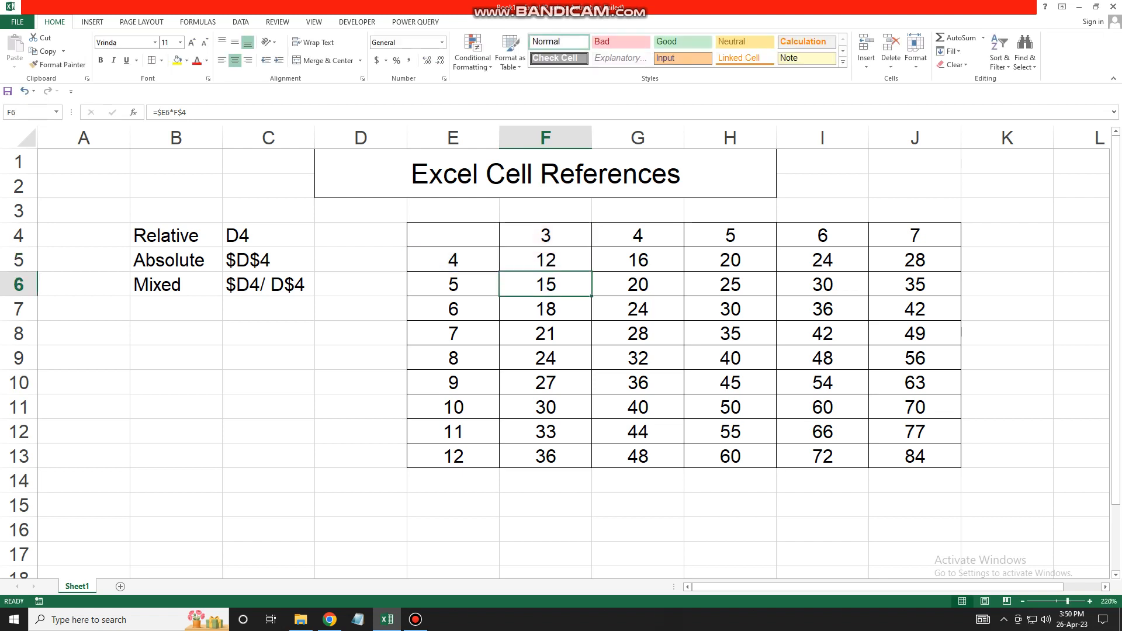
key("Down")
key("F2")
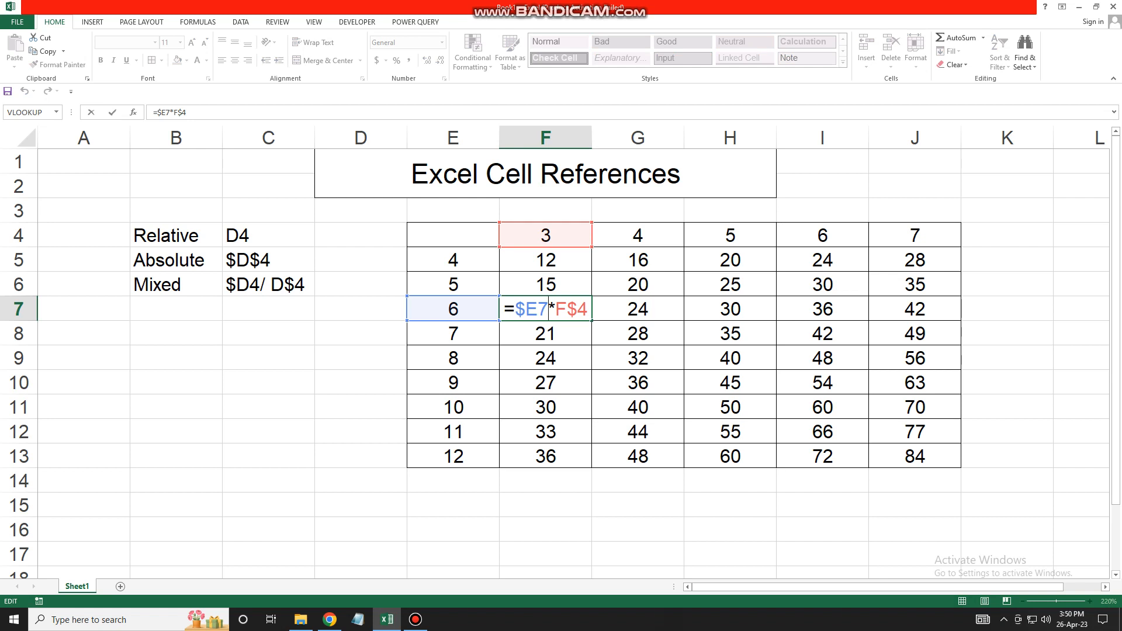
key("Return")
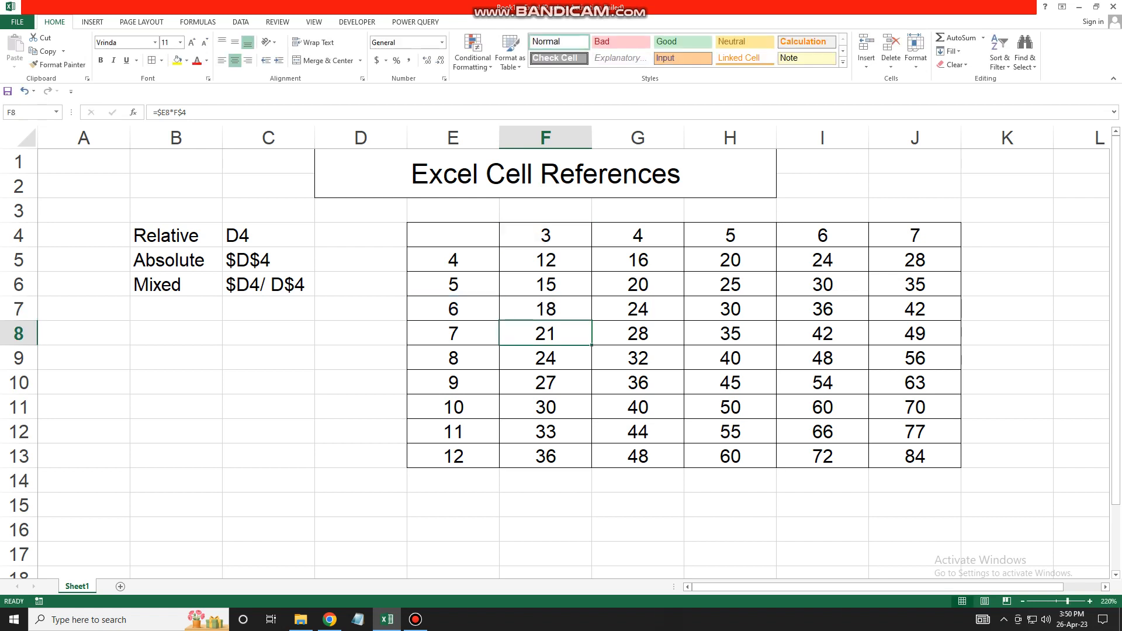
left_click(545, 260)
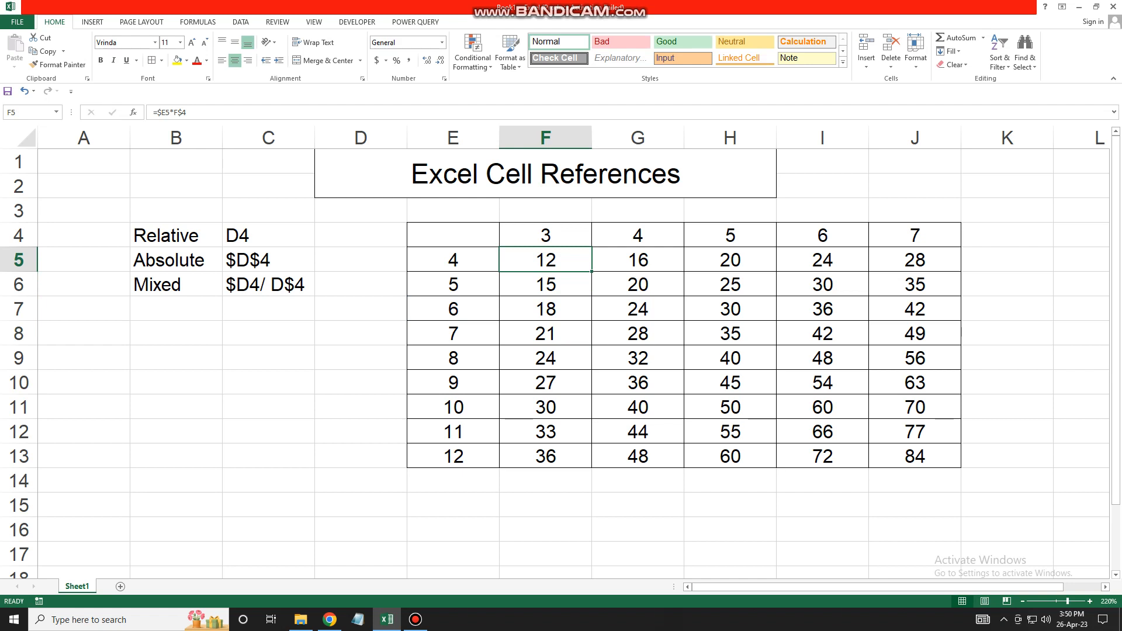
key("Right")
key("F2")
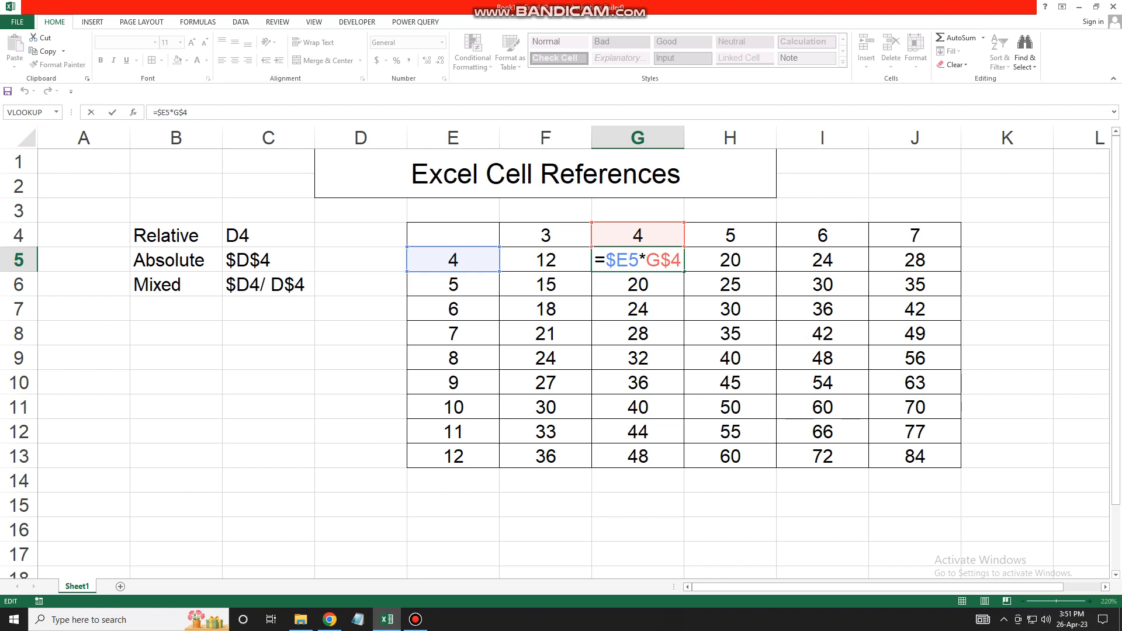
key("Return")
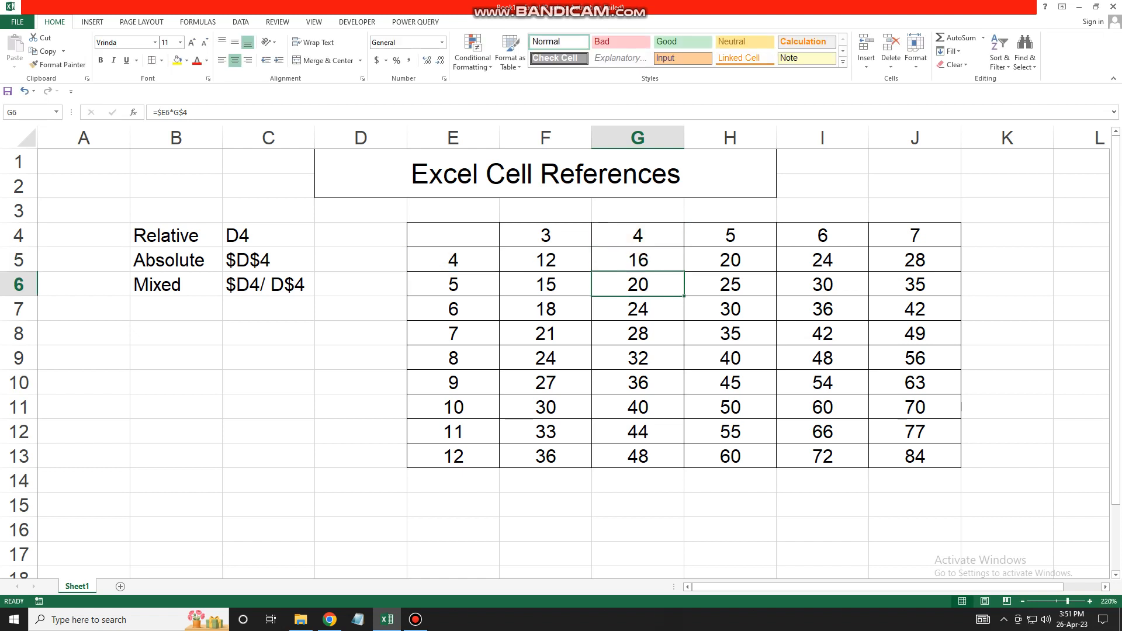
left_click_drag(453, 235, 914, 456)
left_click(638, 504)
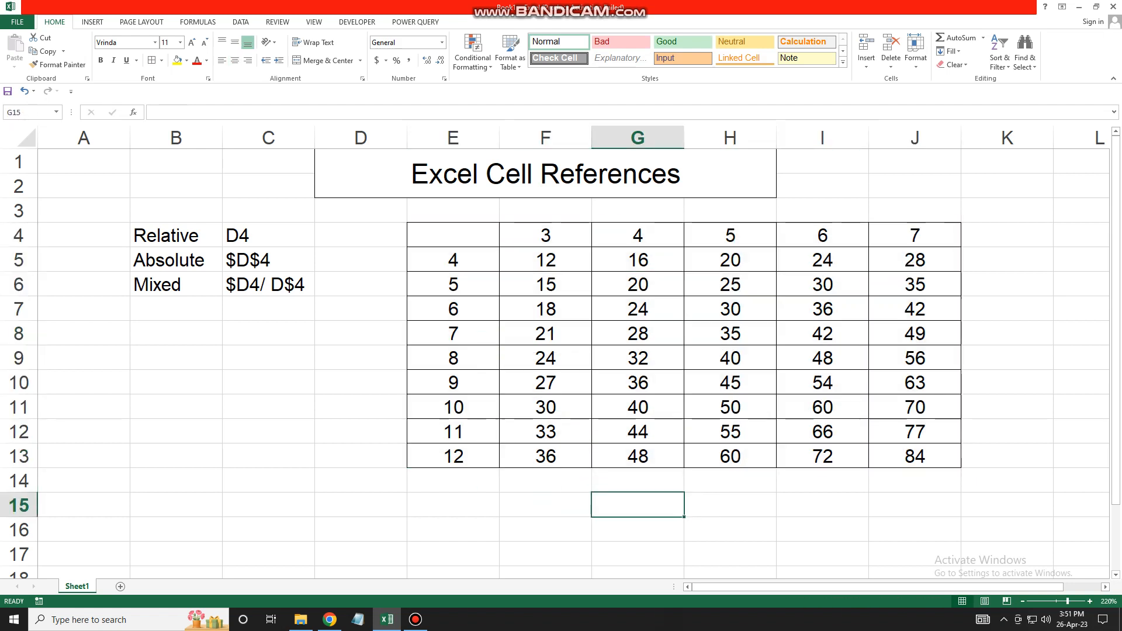